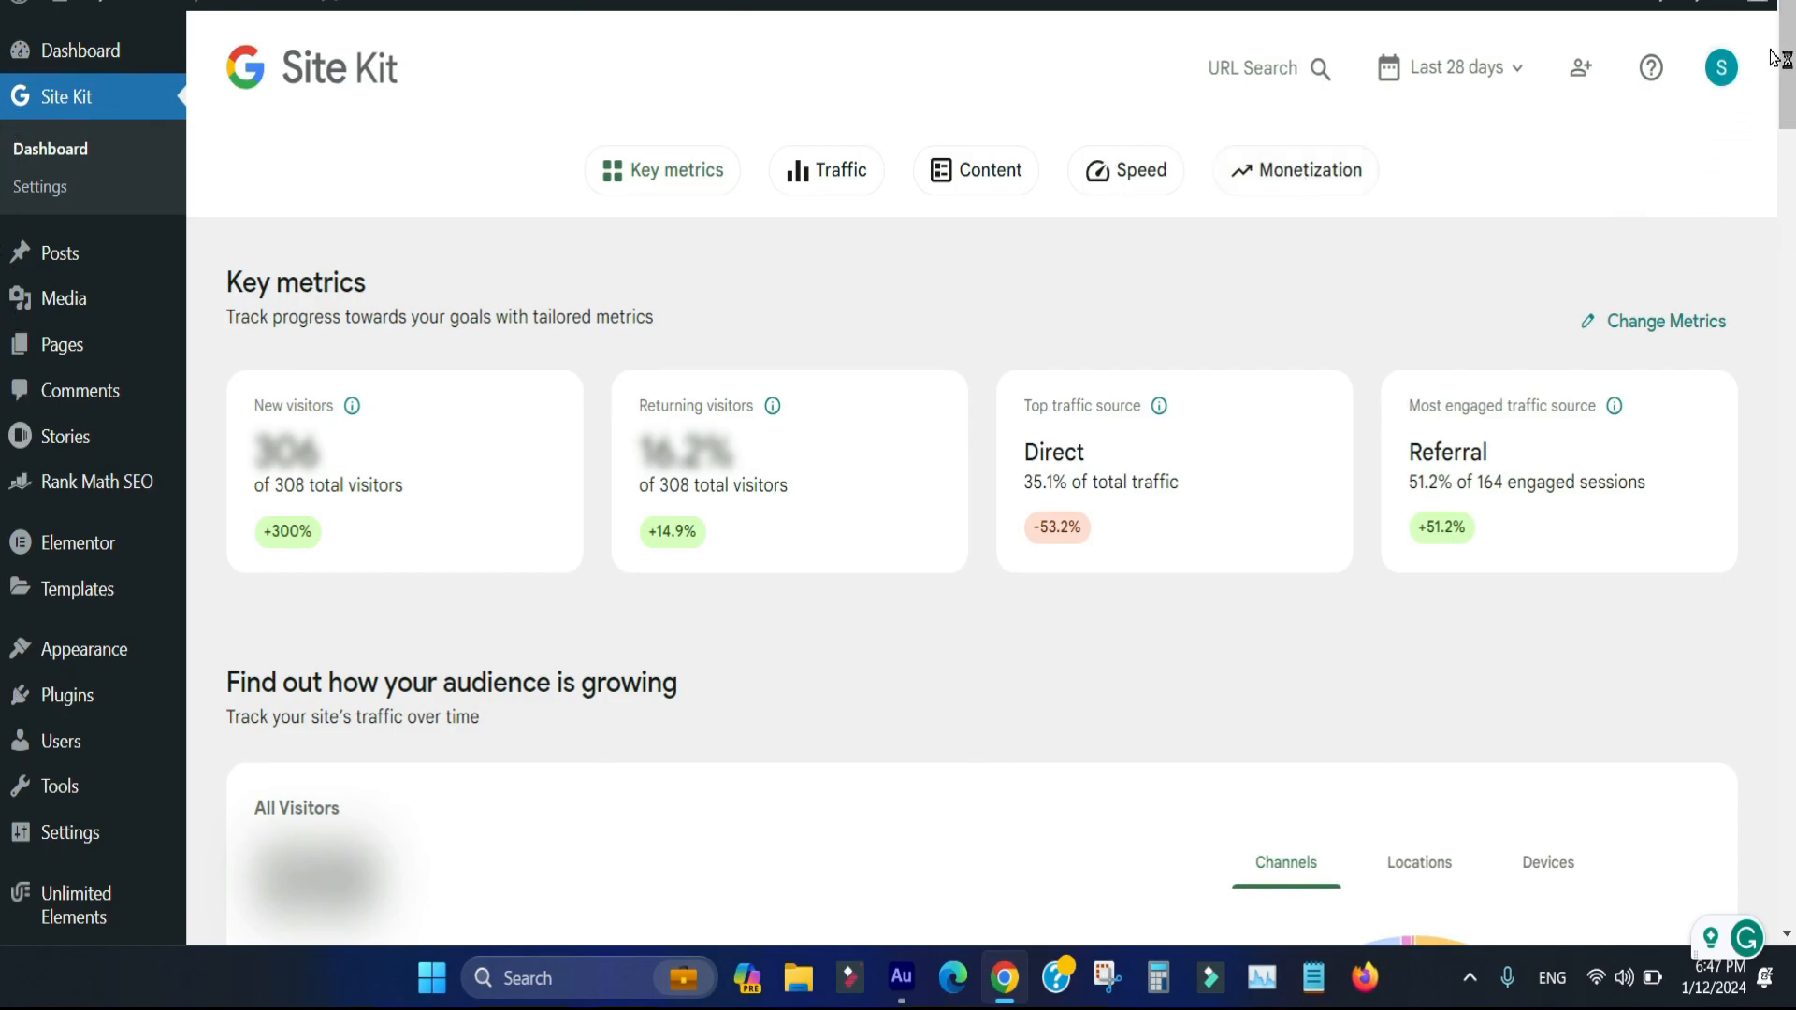
Start connecting the AdSense service from Site Kit's monetization section and choose to sign in with another Google account
scroll(3, 375, down, 2)
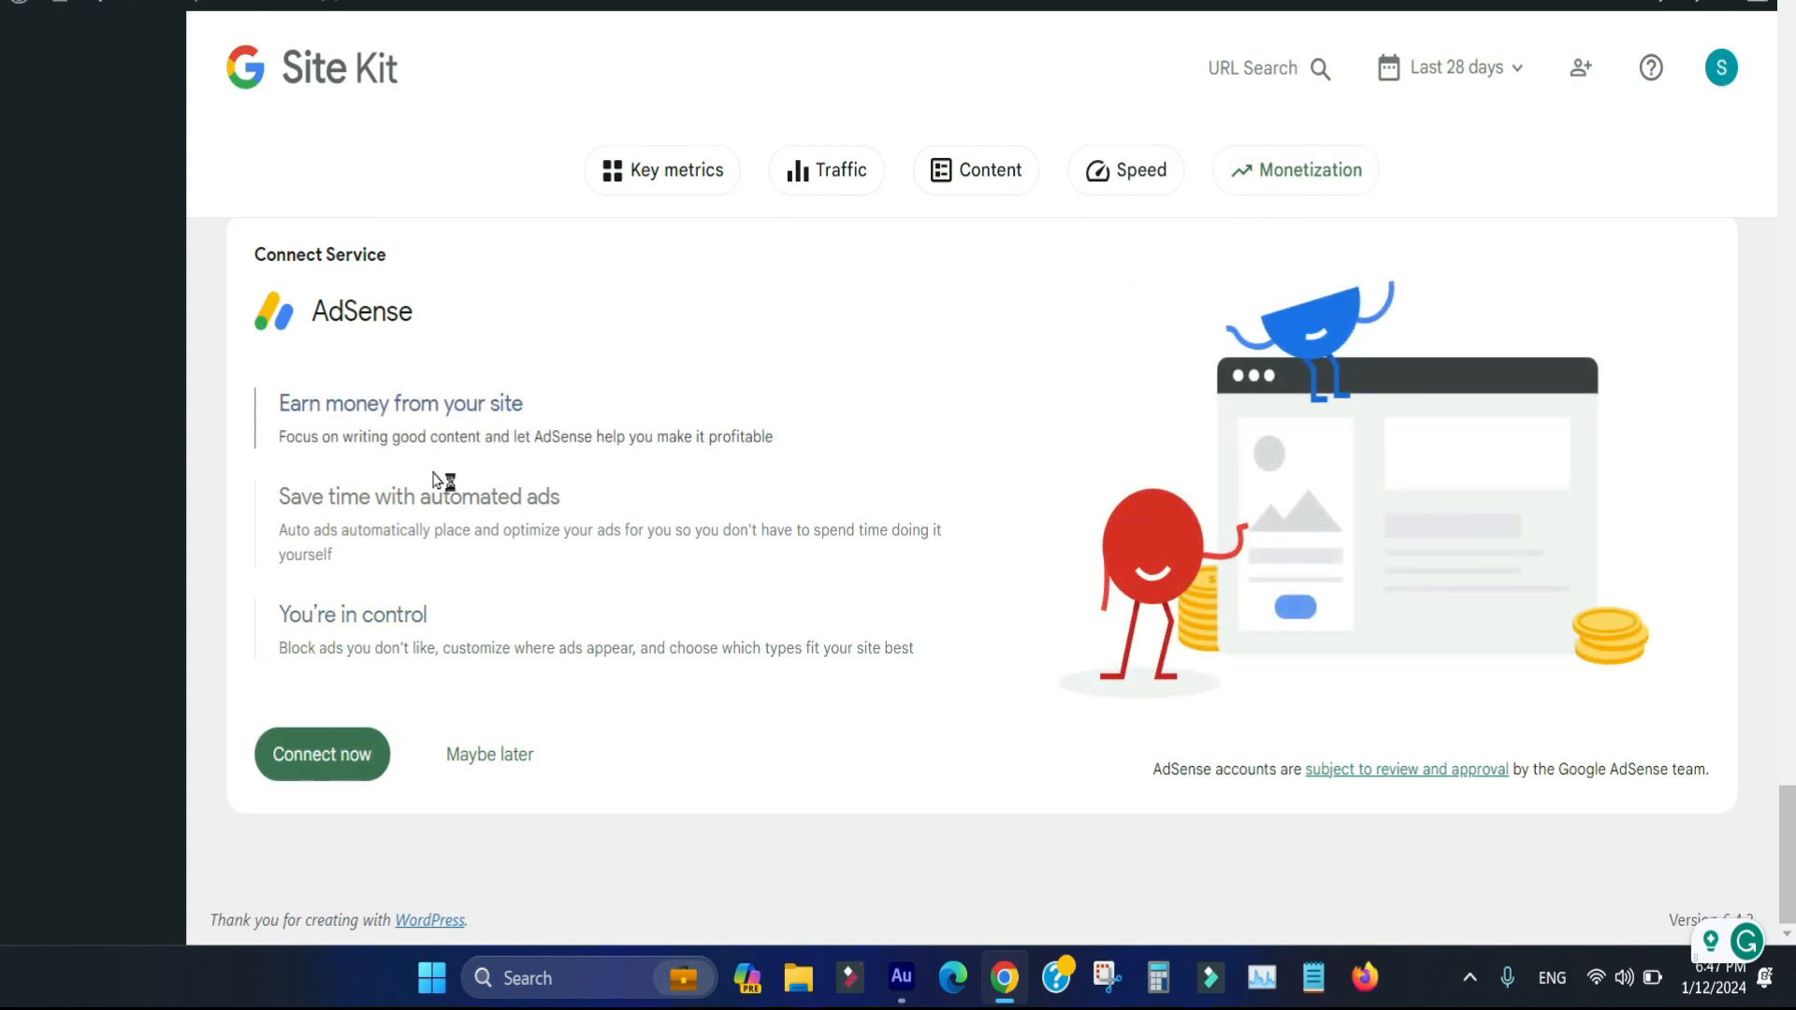
click(332, 772)
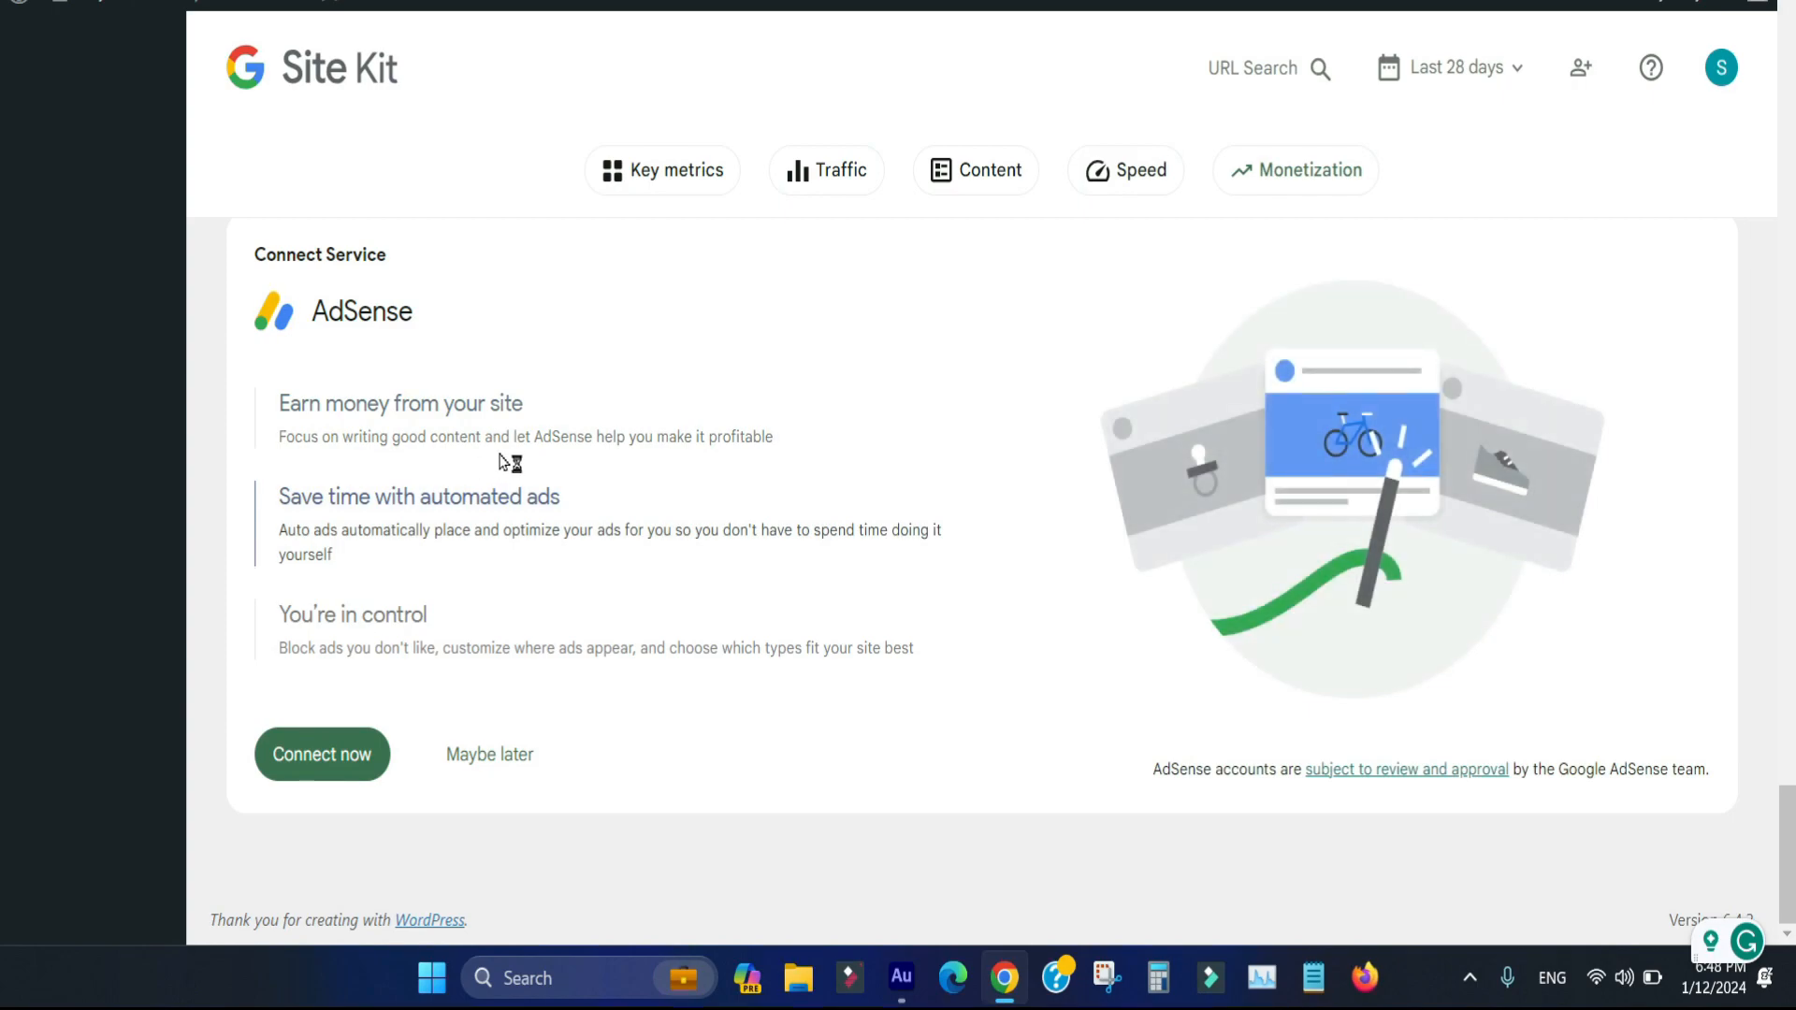
click(333, 754)
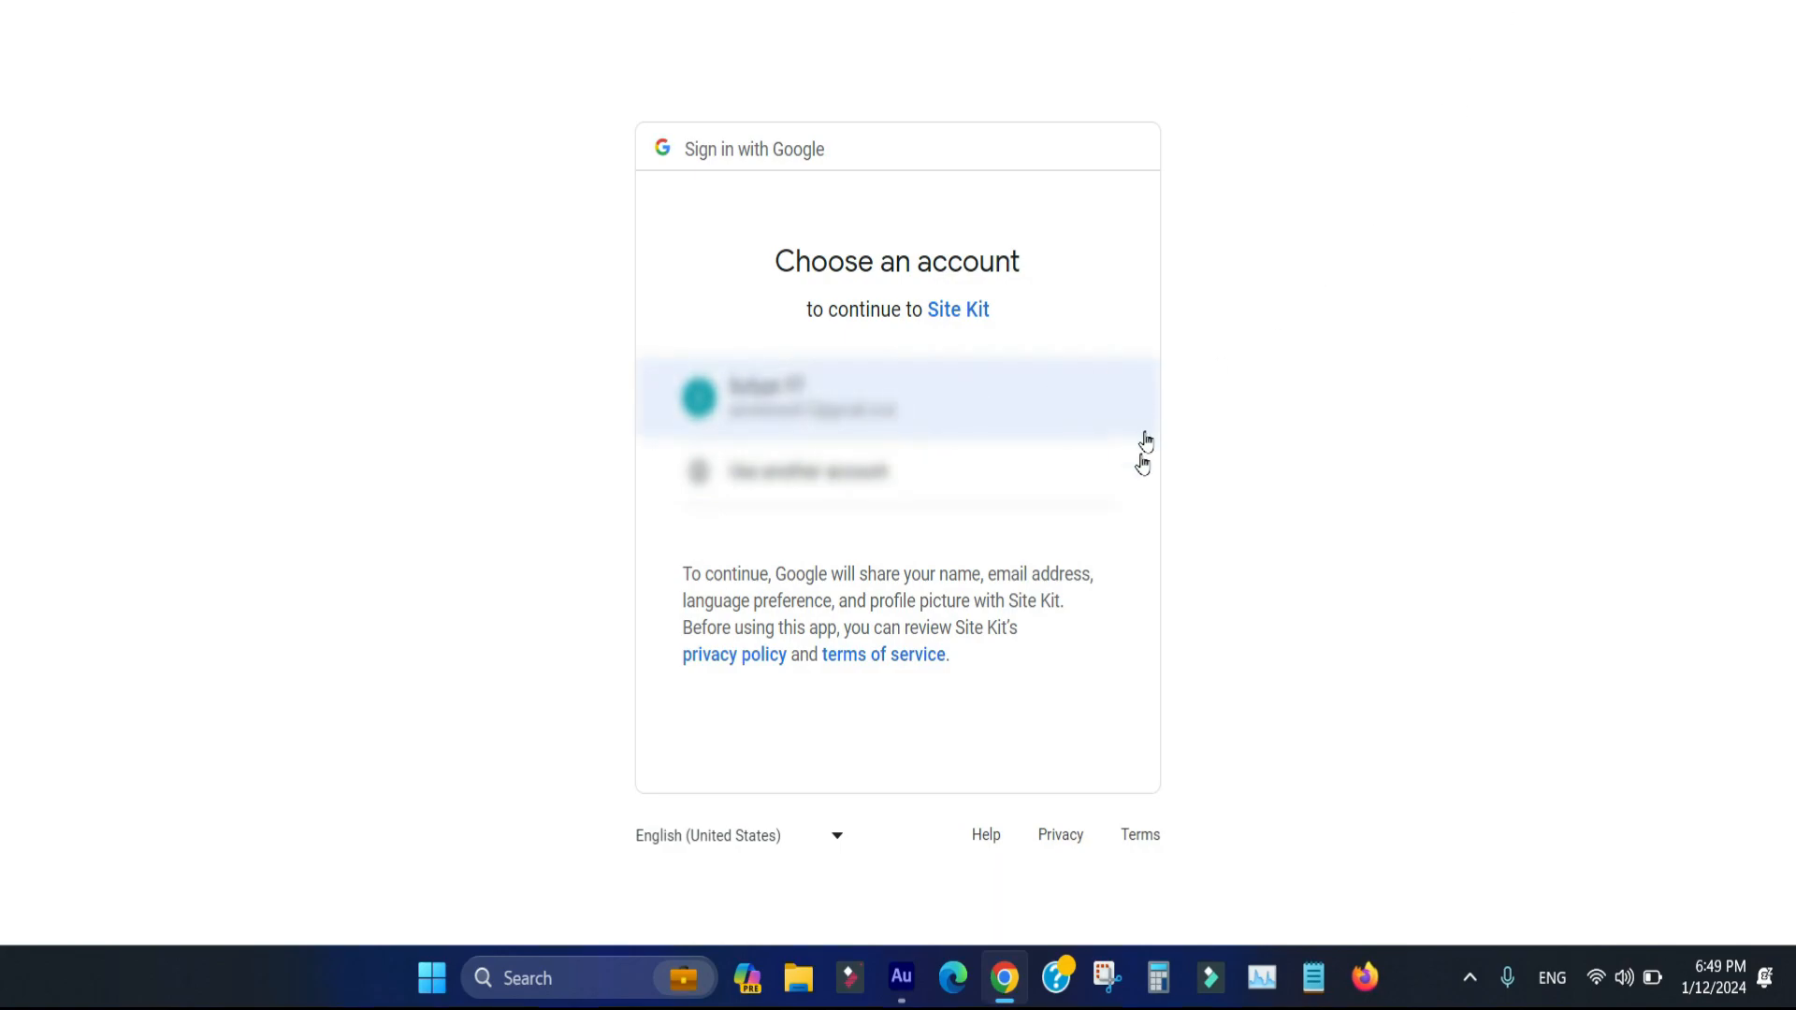
click(817, 483)
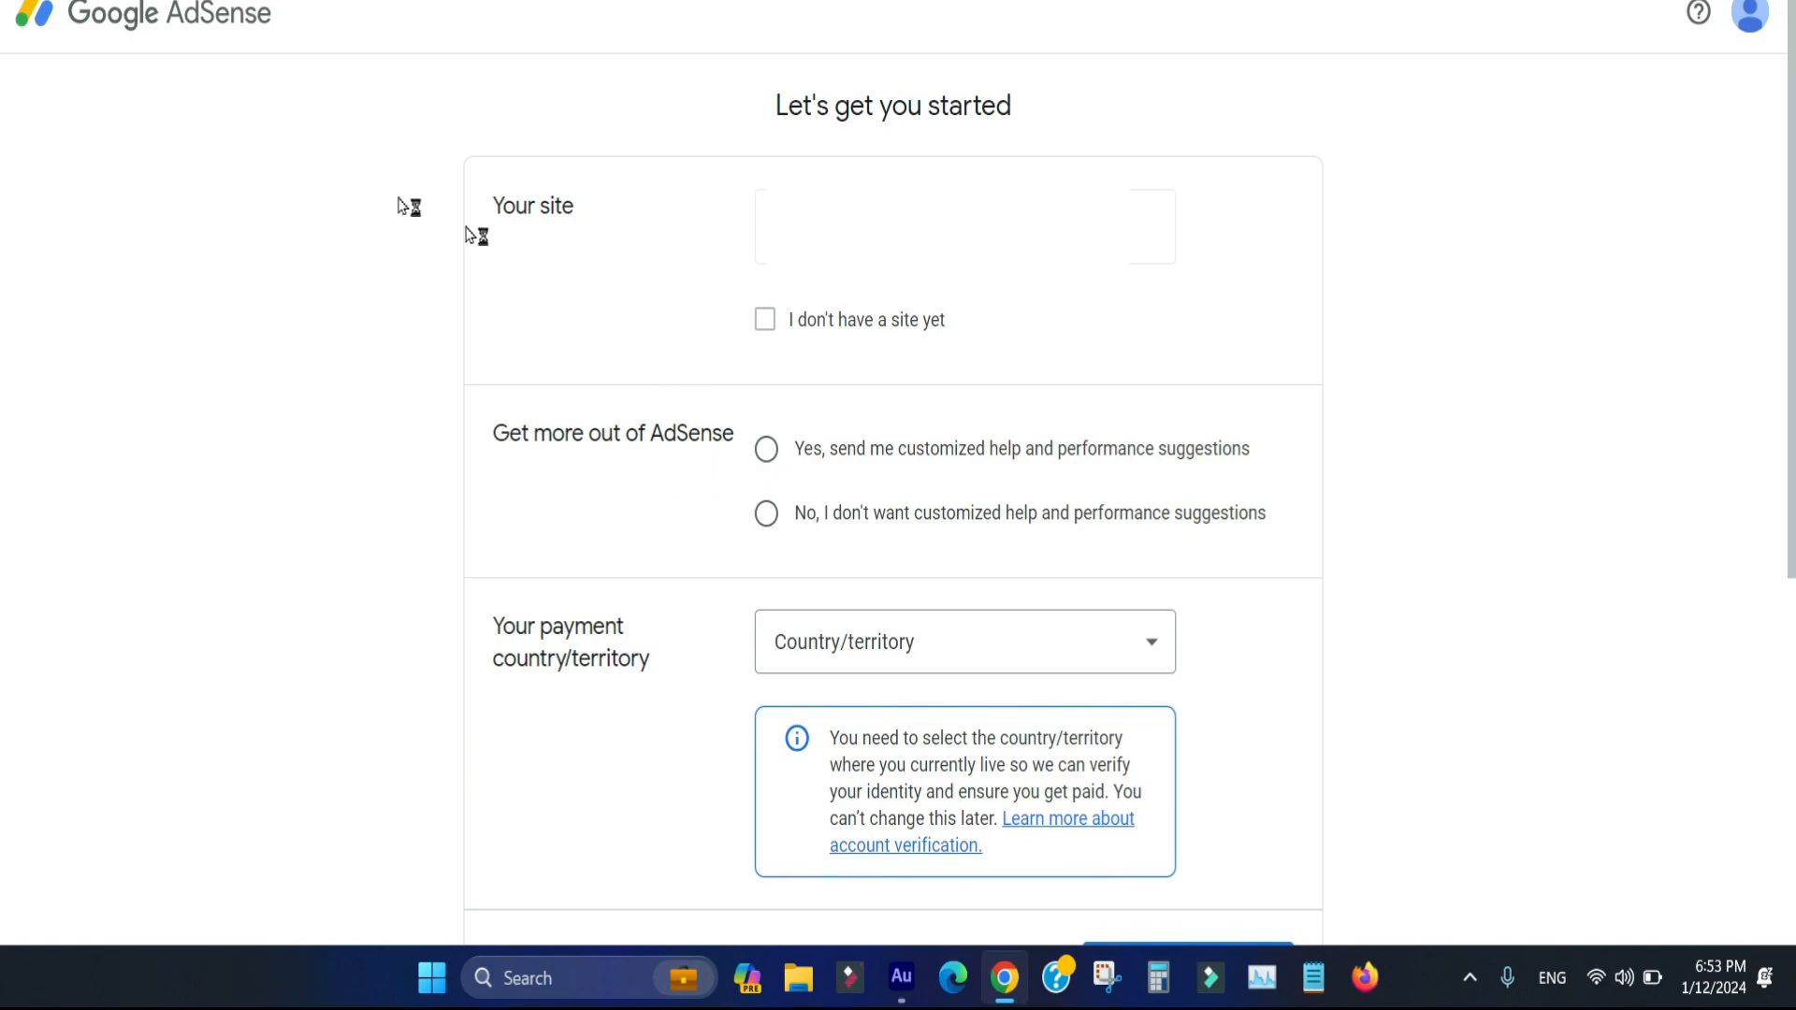
Go through the AdSense sign-up form, including the "I don't have a site yet" option and the sections below it
click(764, 317)
drag(1789, 382, 1790, 277)
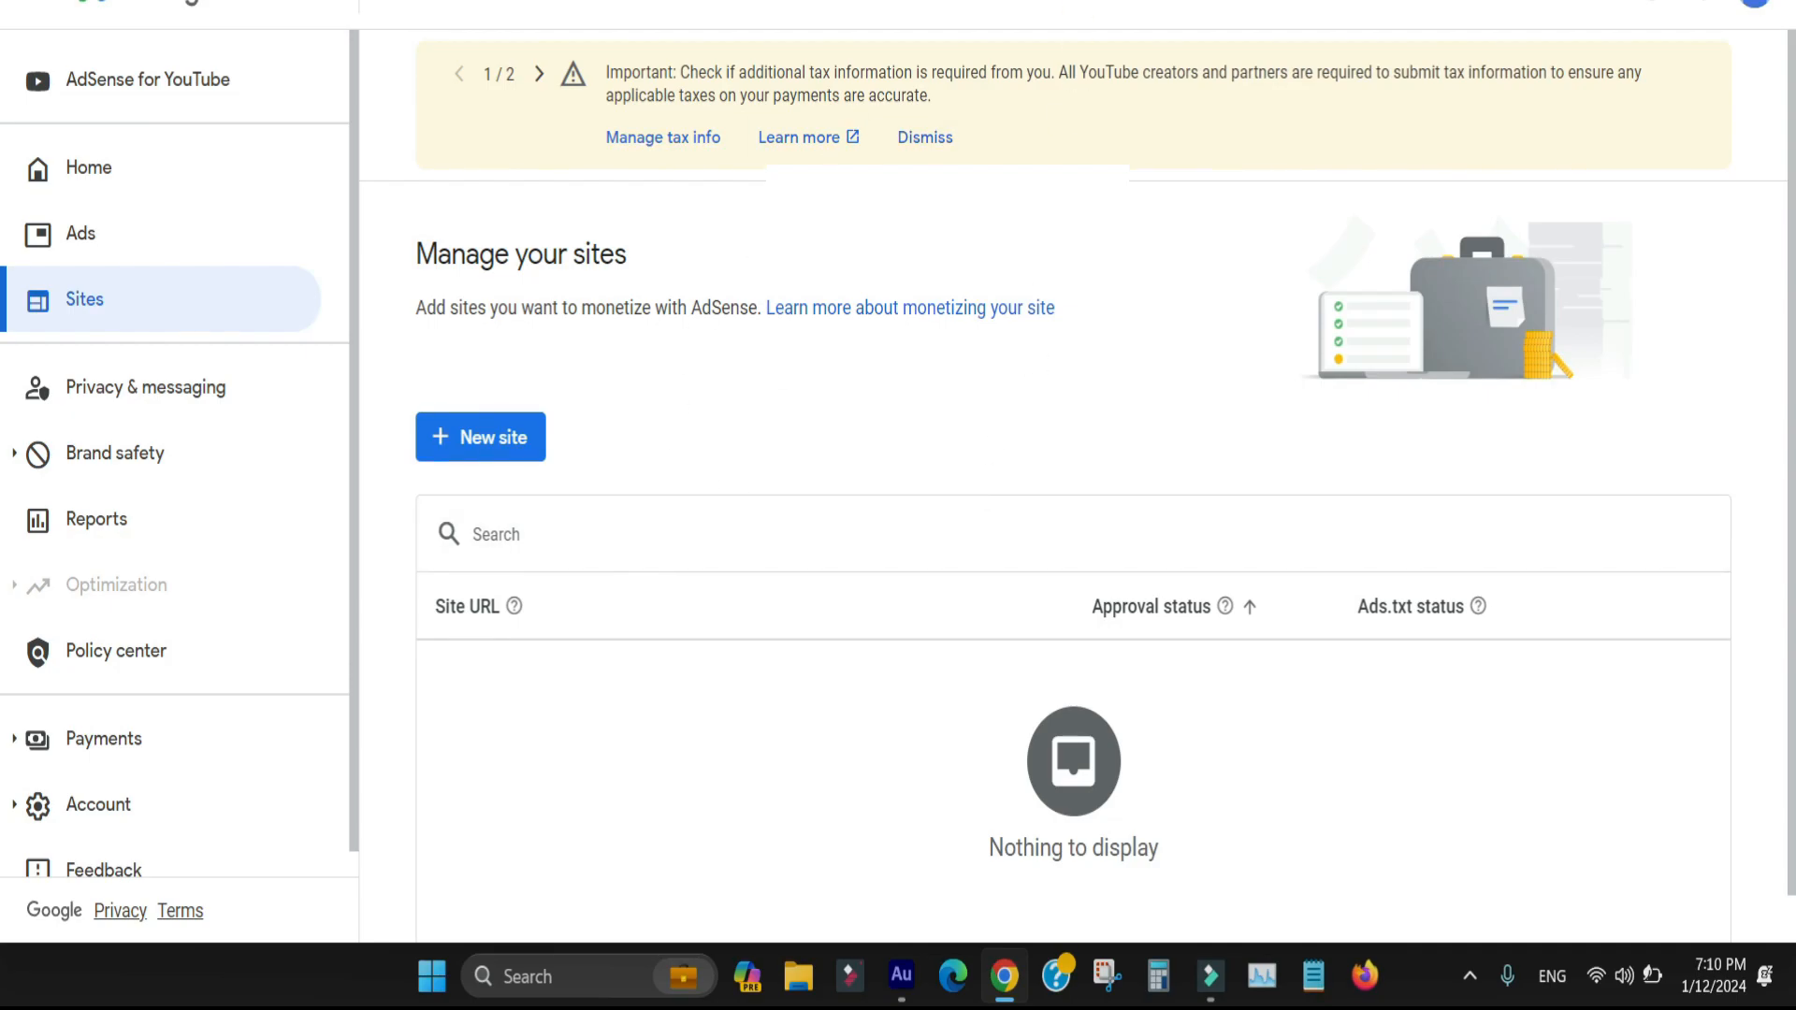
Compare Site Kit's AdSense connection notice with the AdSense sites list, and view the AdSense home page's getting-started cards
click(655, 2)
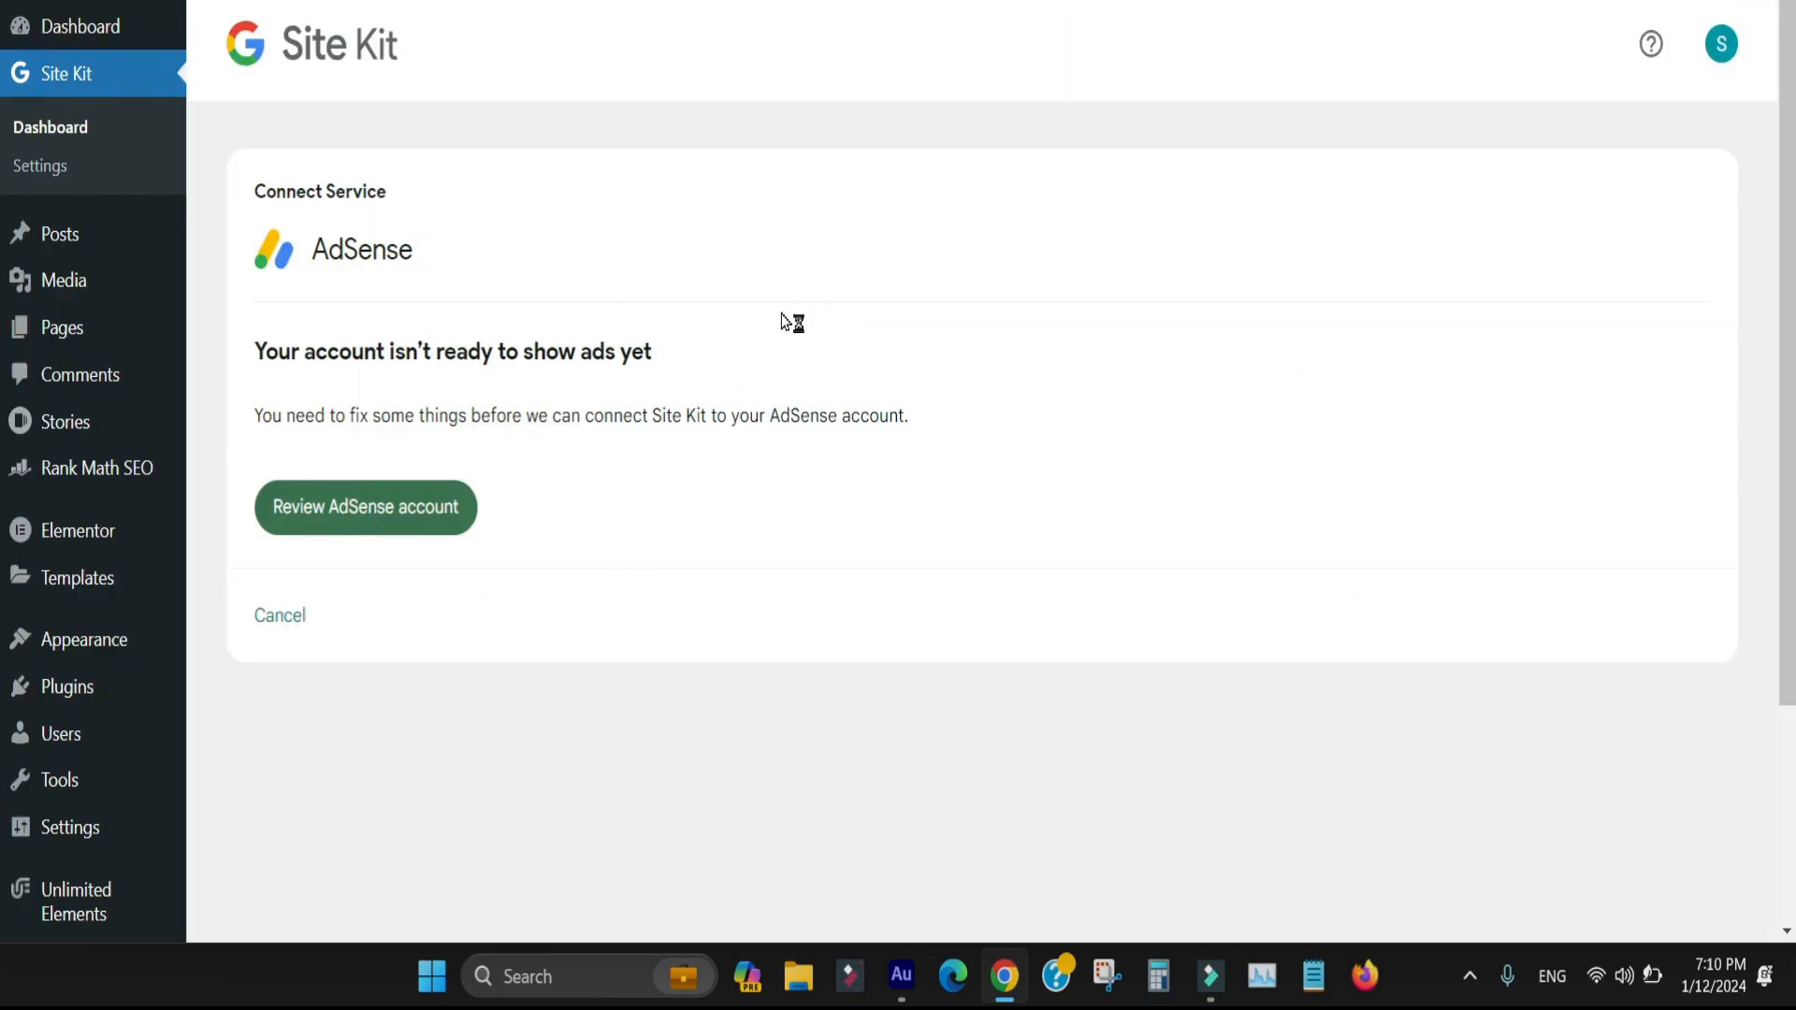
click(898, 2)
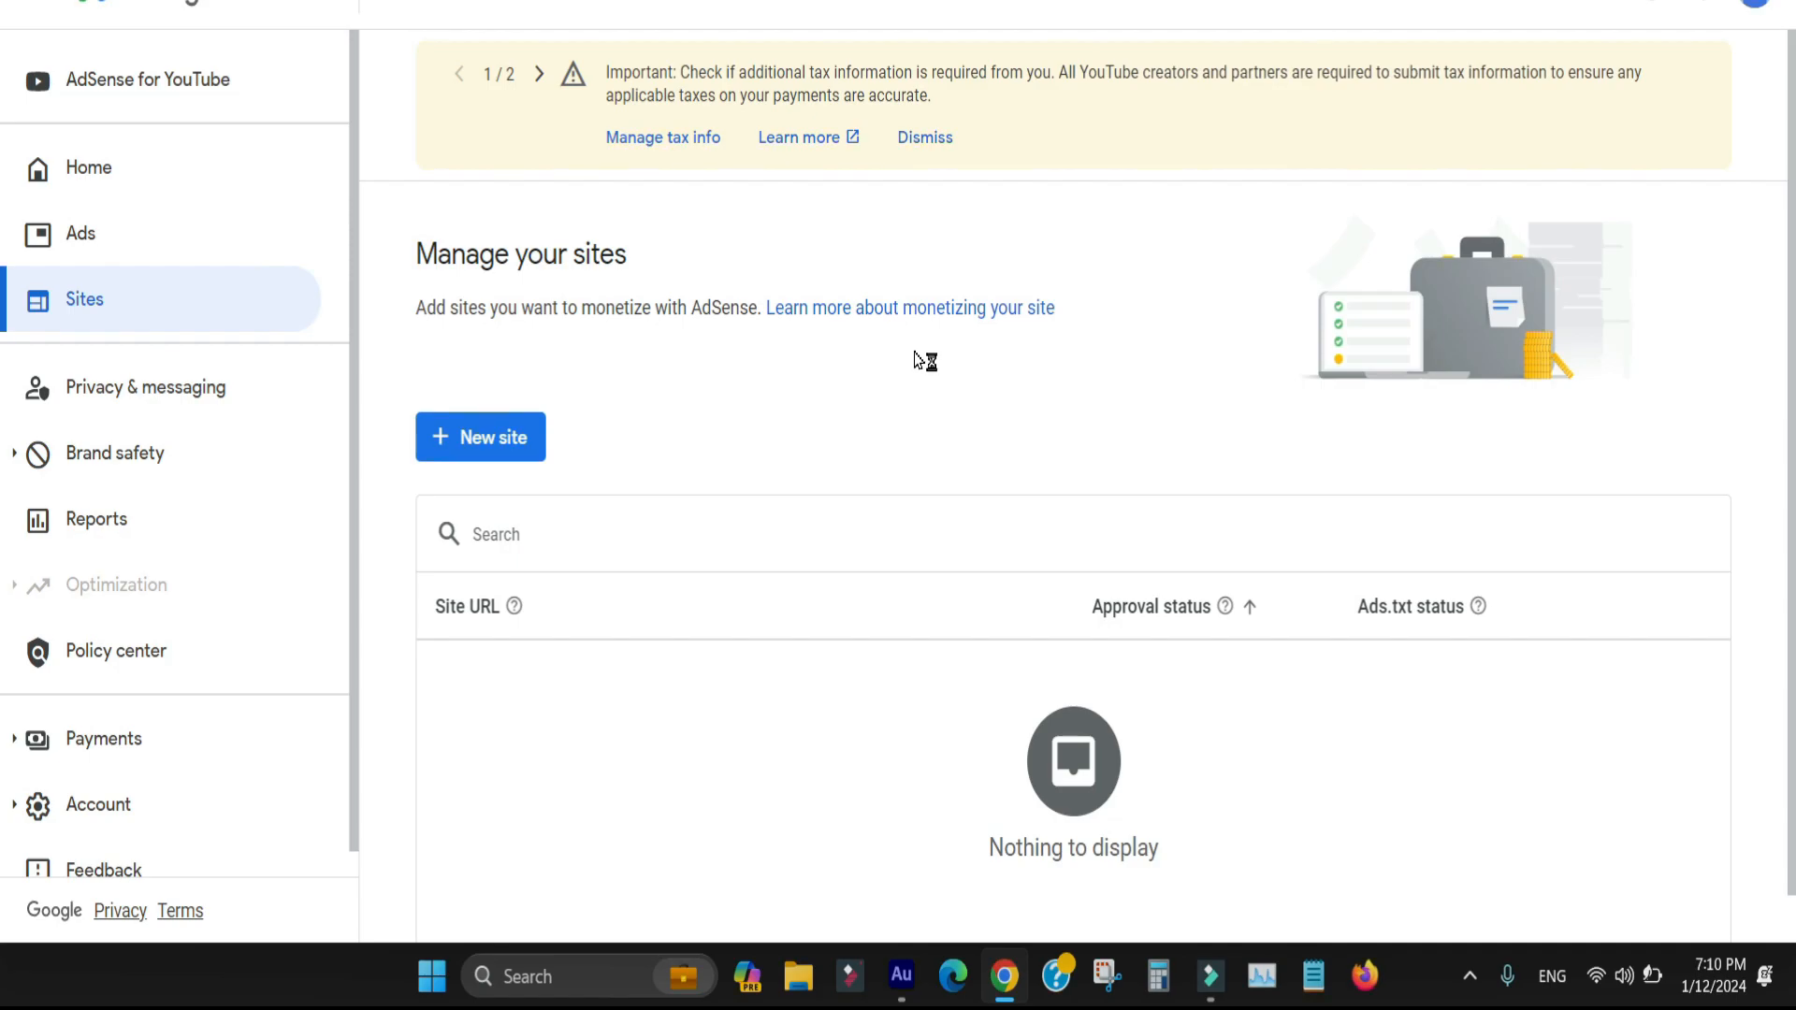
click(655, 1)
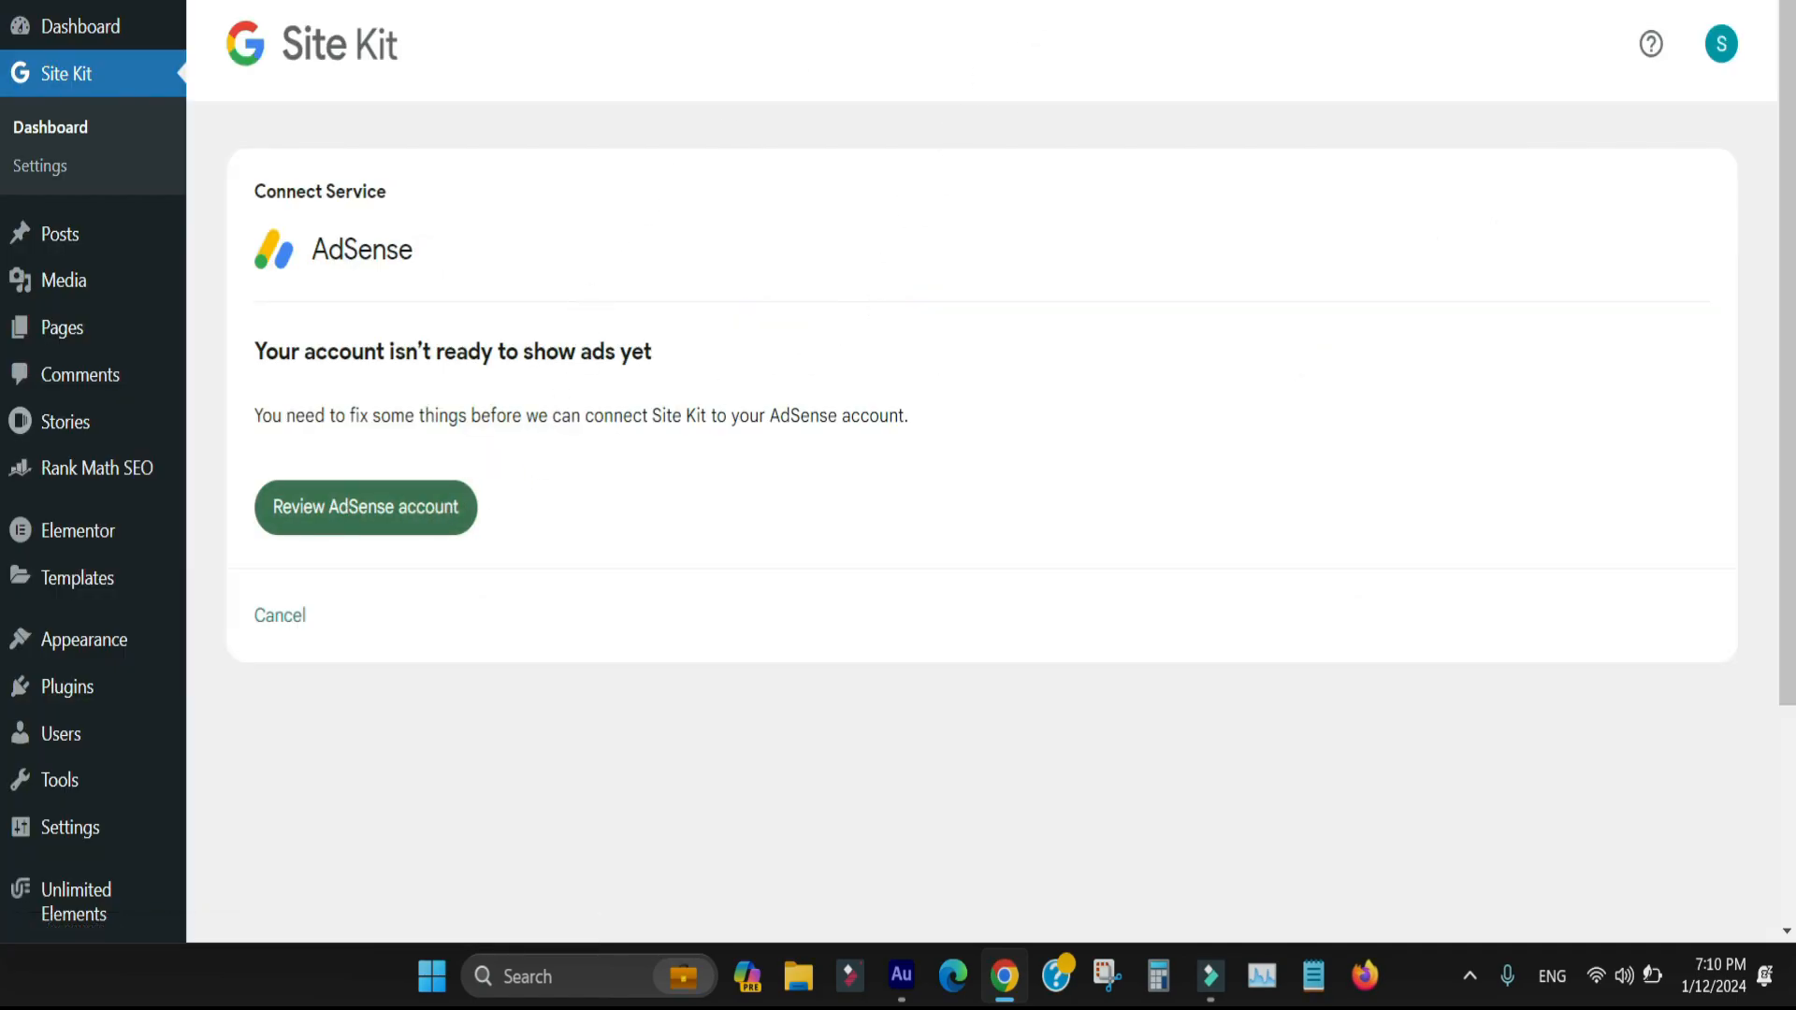
click(898, 2)
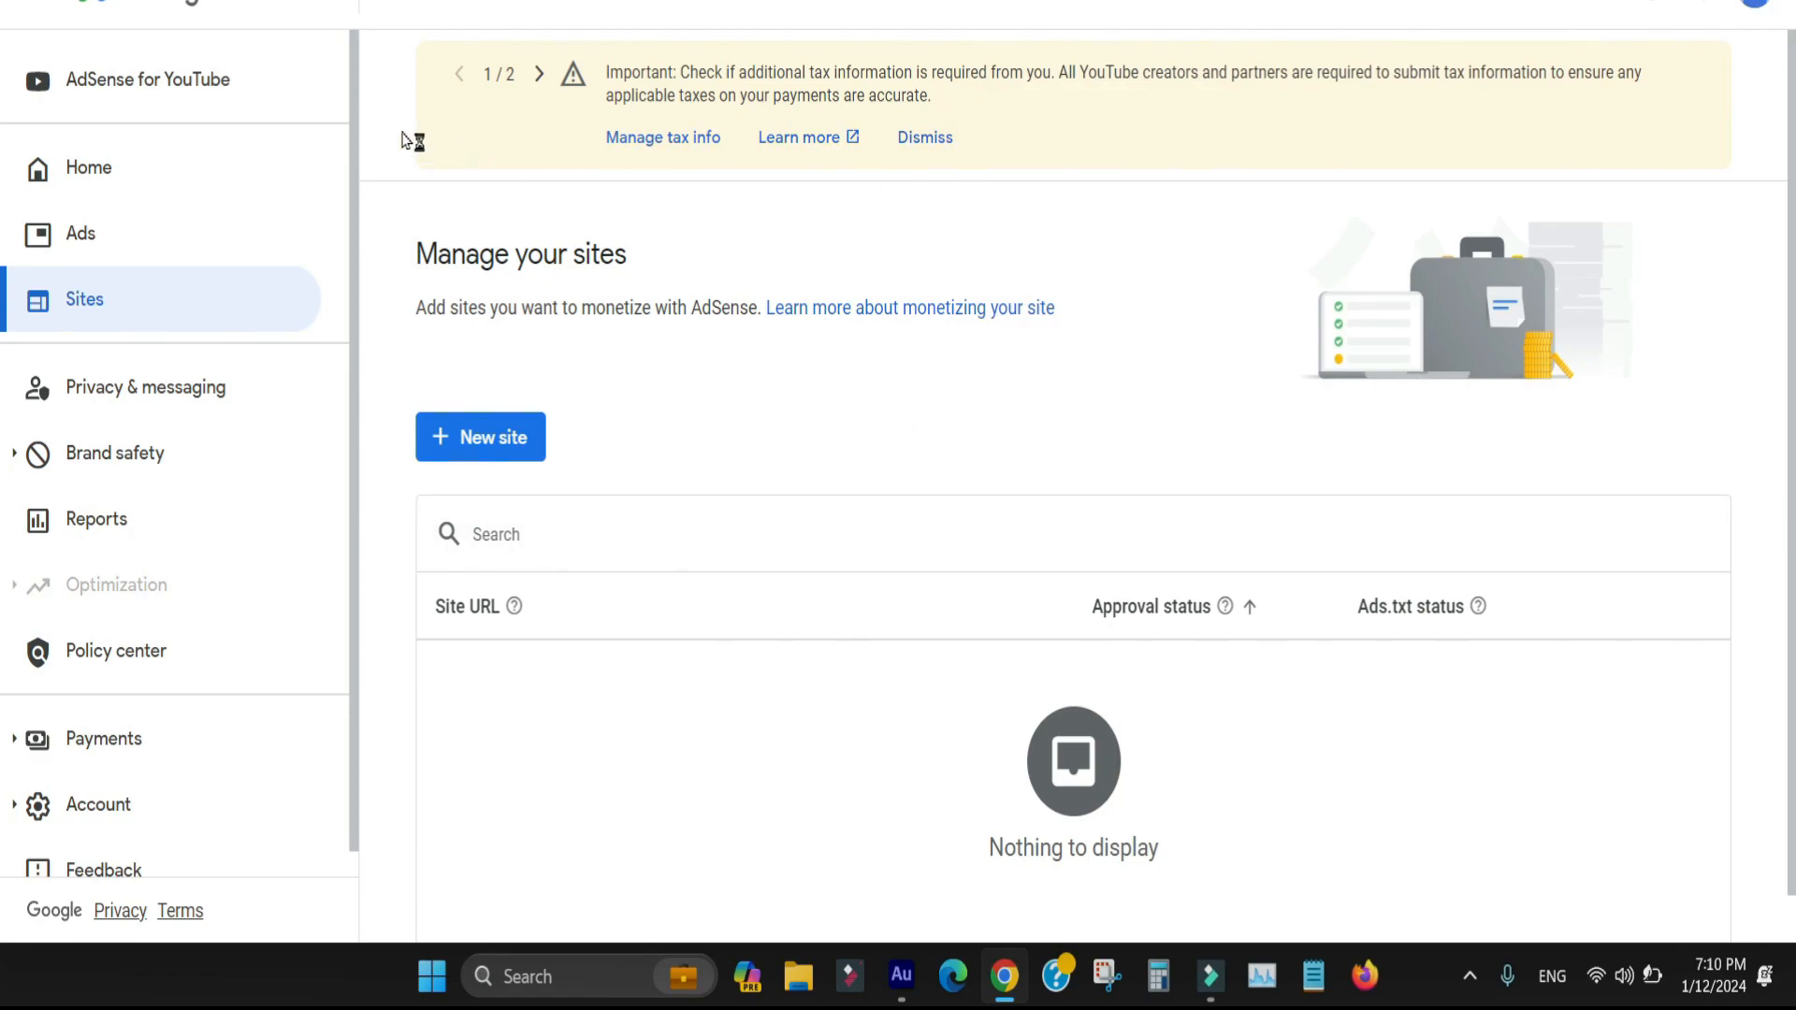
click(129, 180)
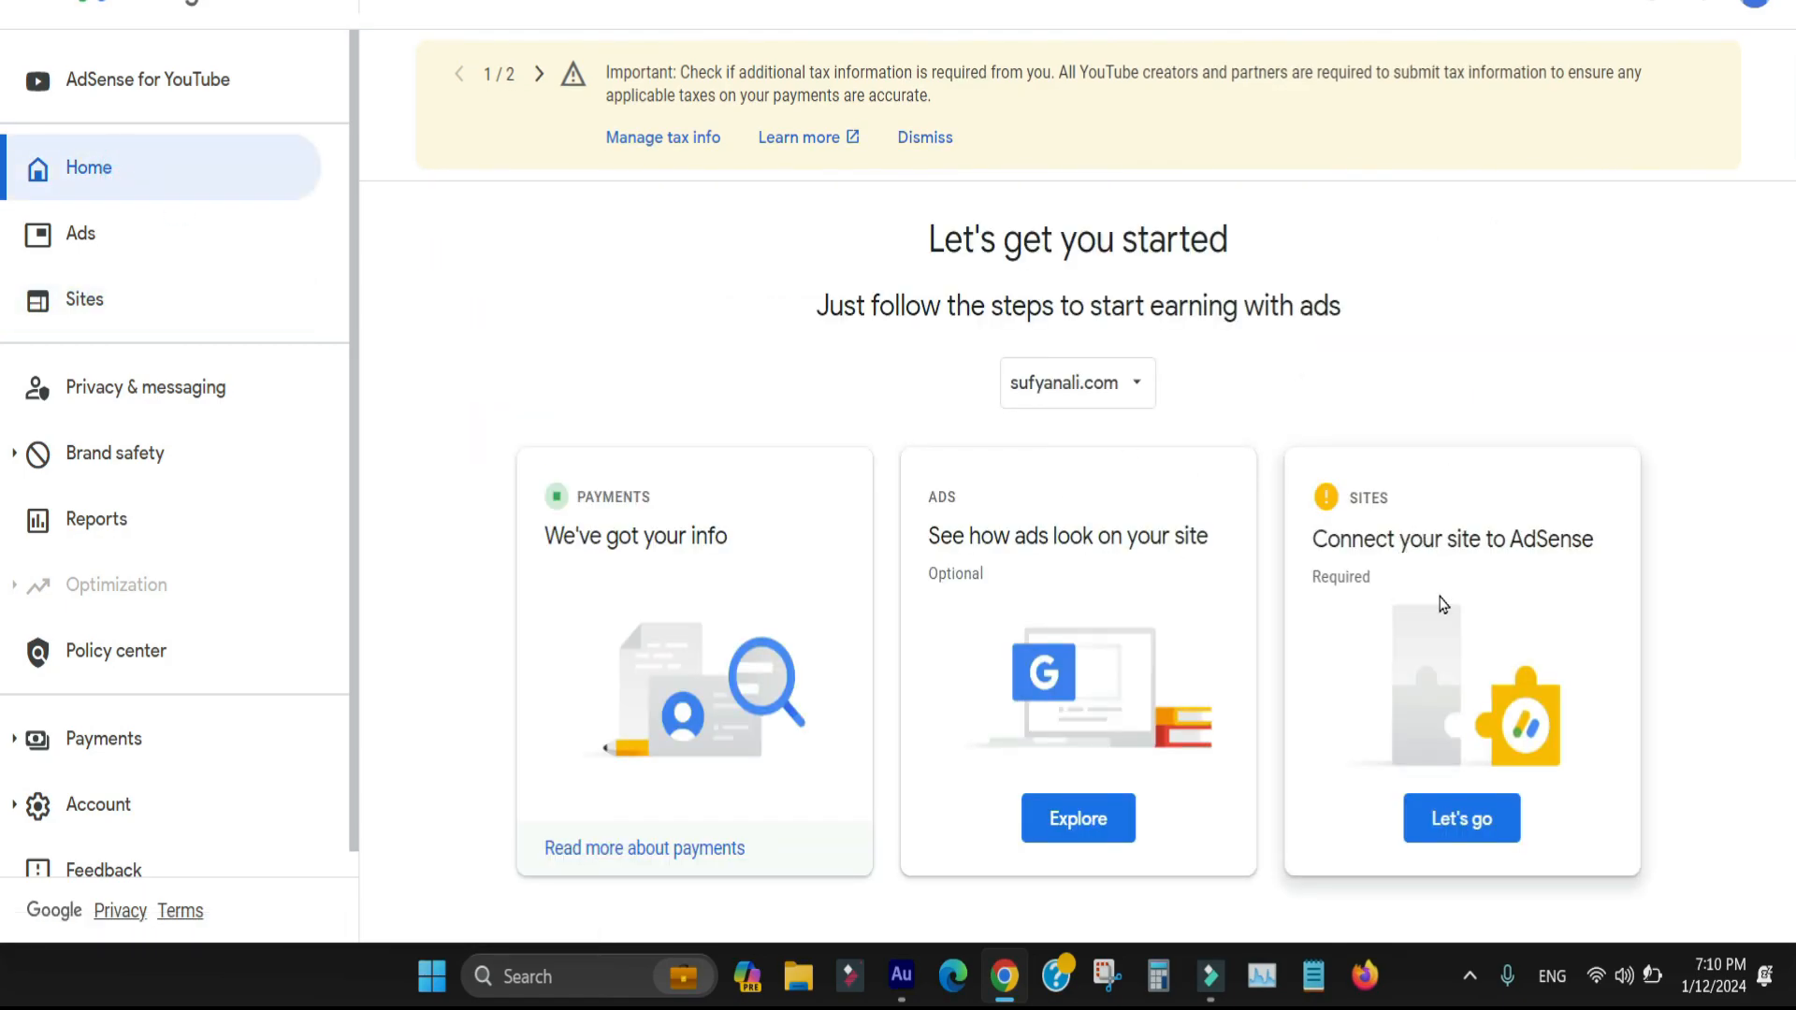
click(114, 295)
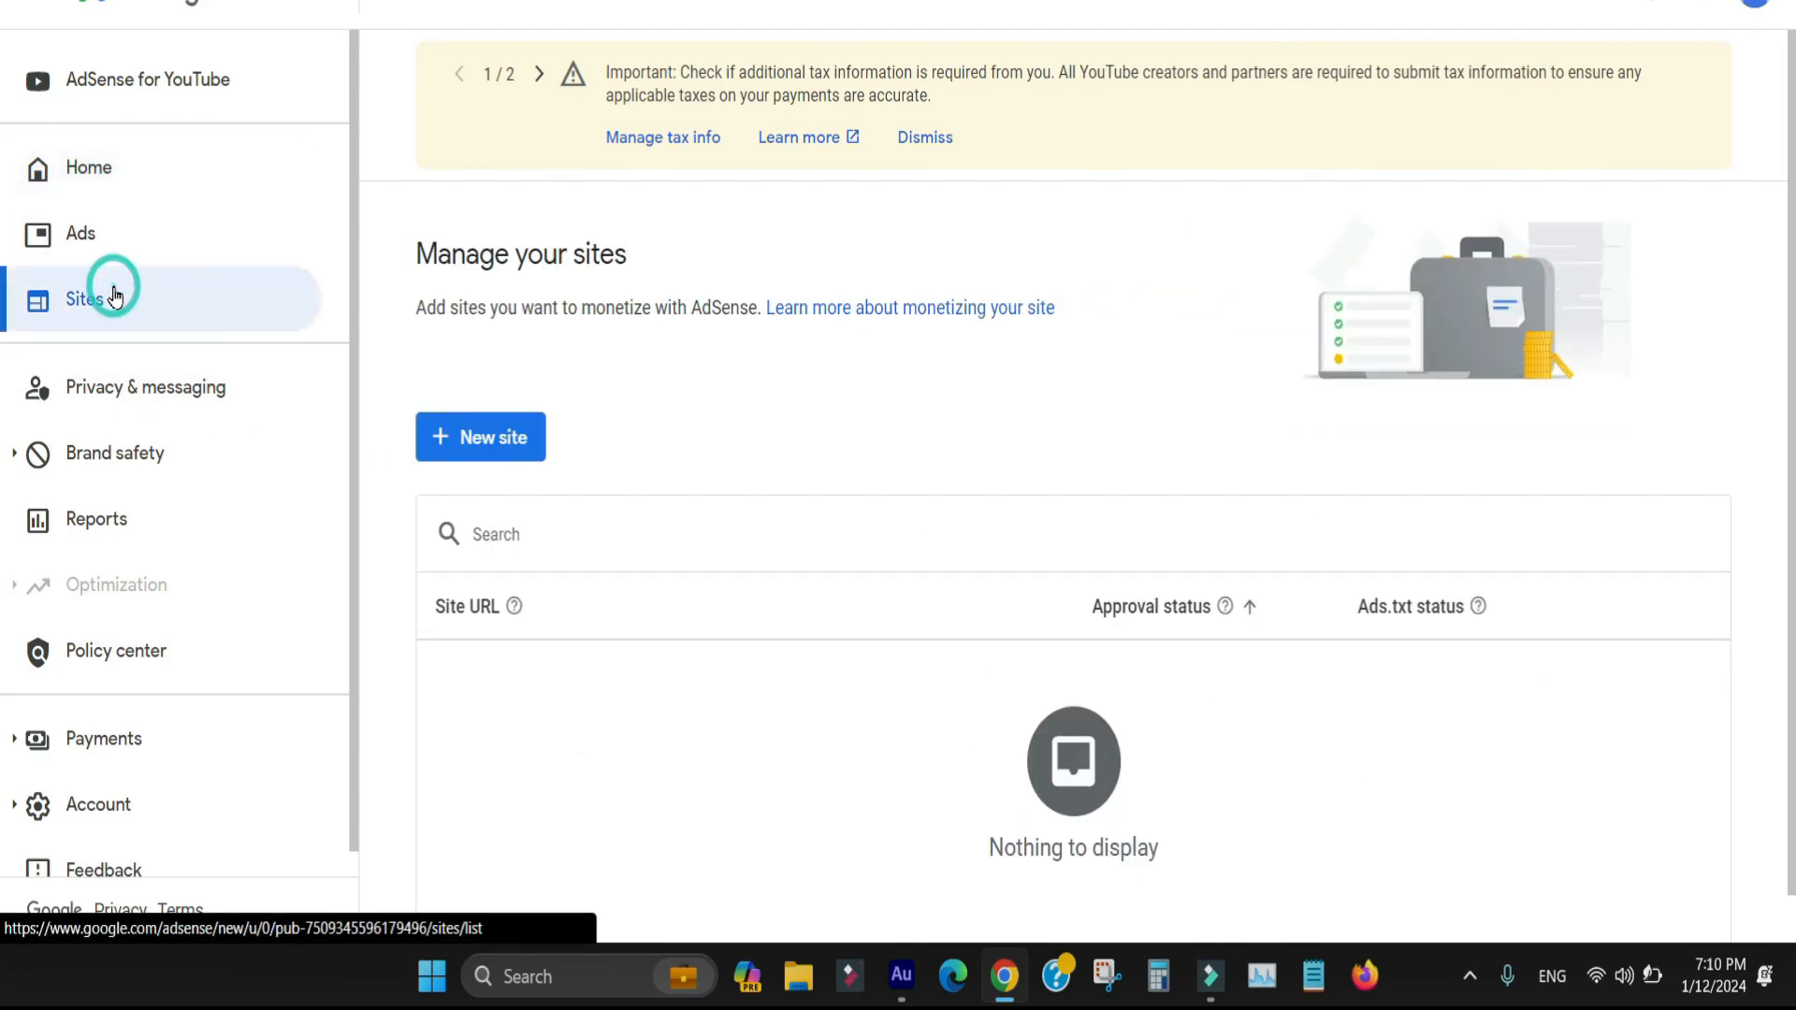
click(485, 452)
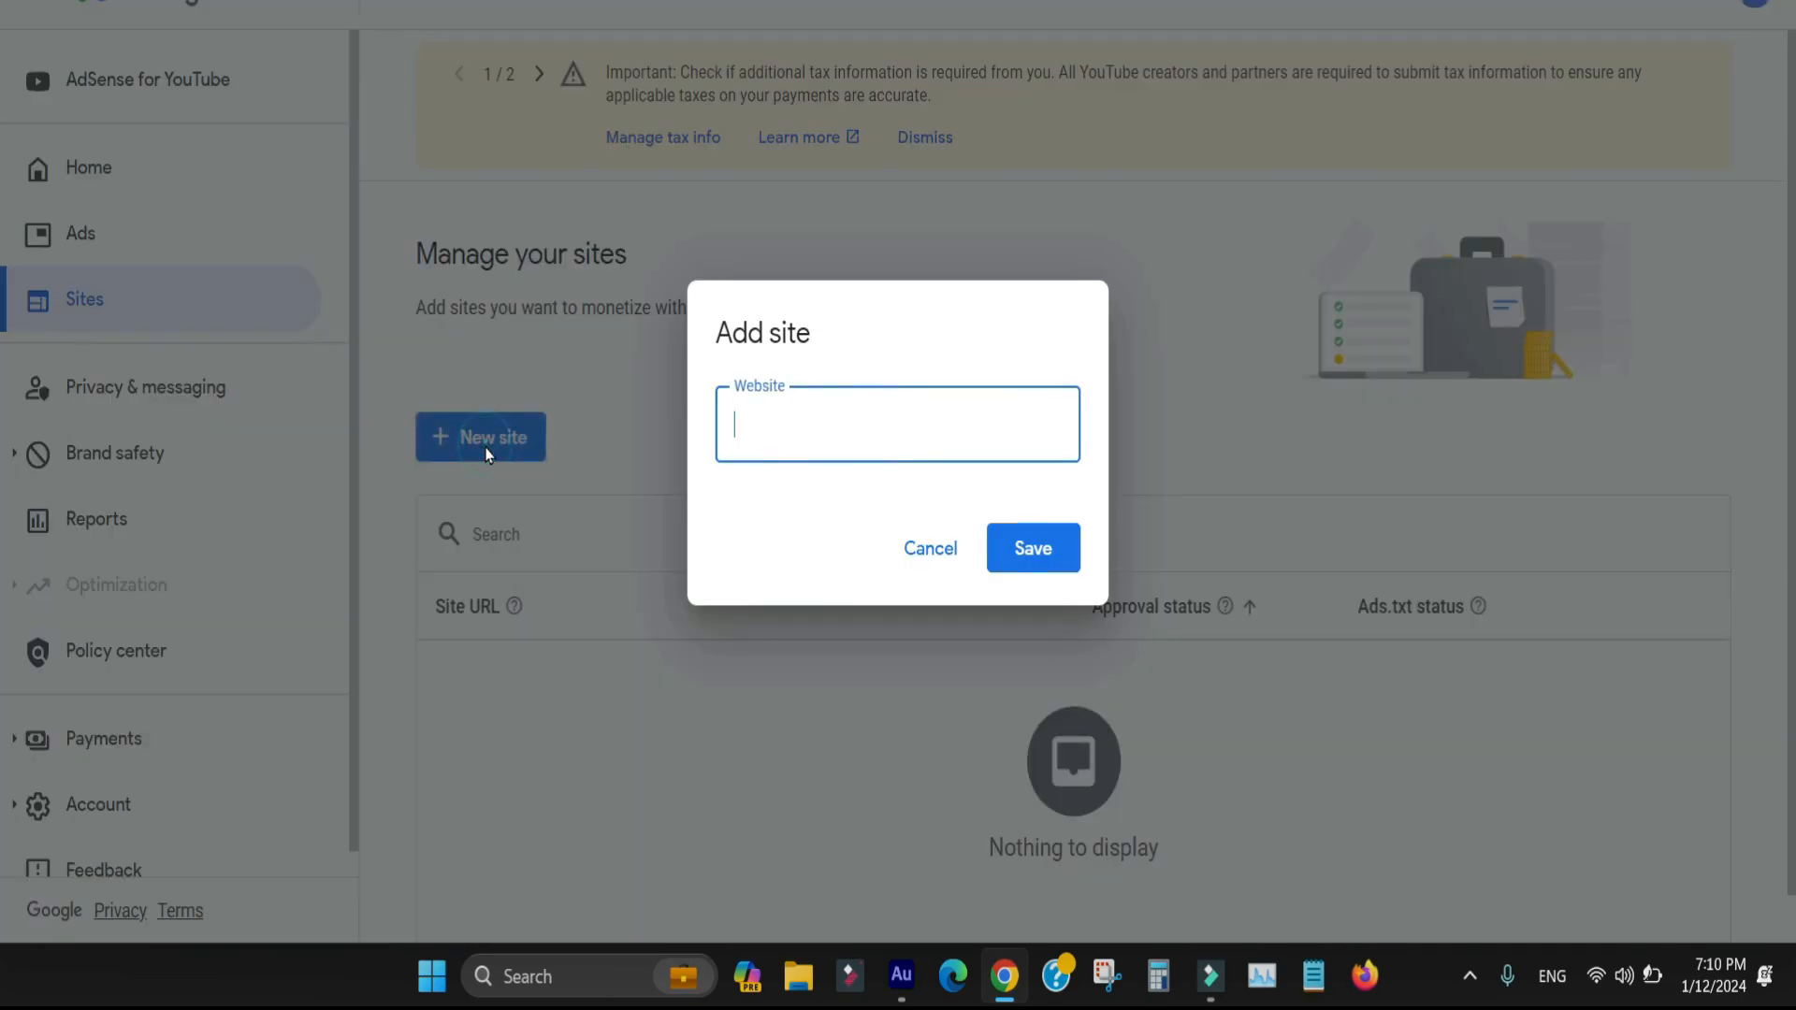
click(785, 429)
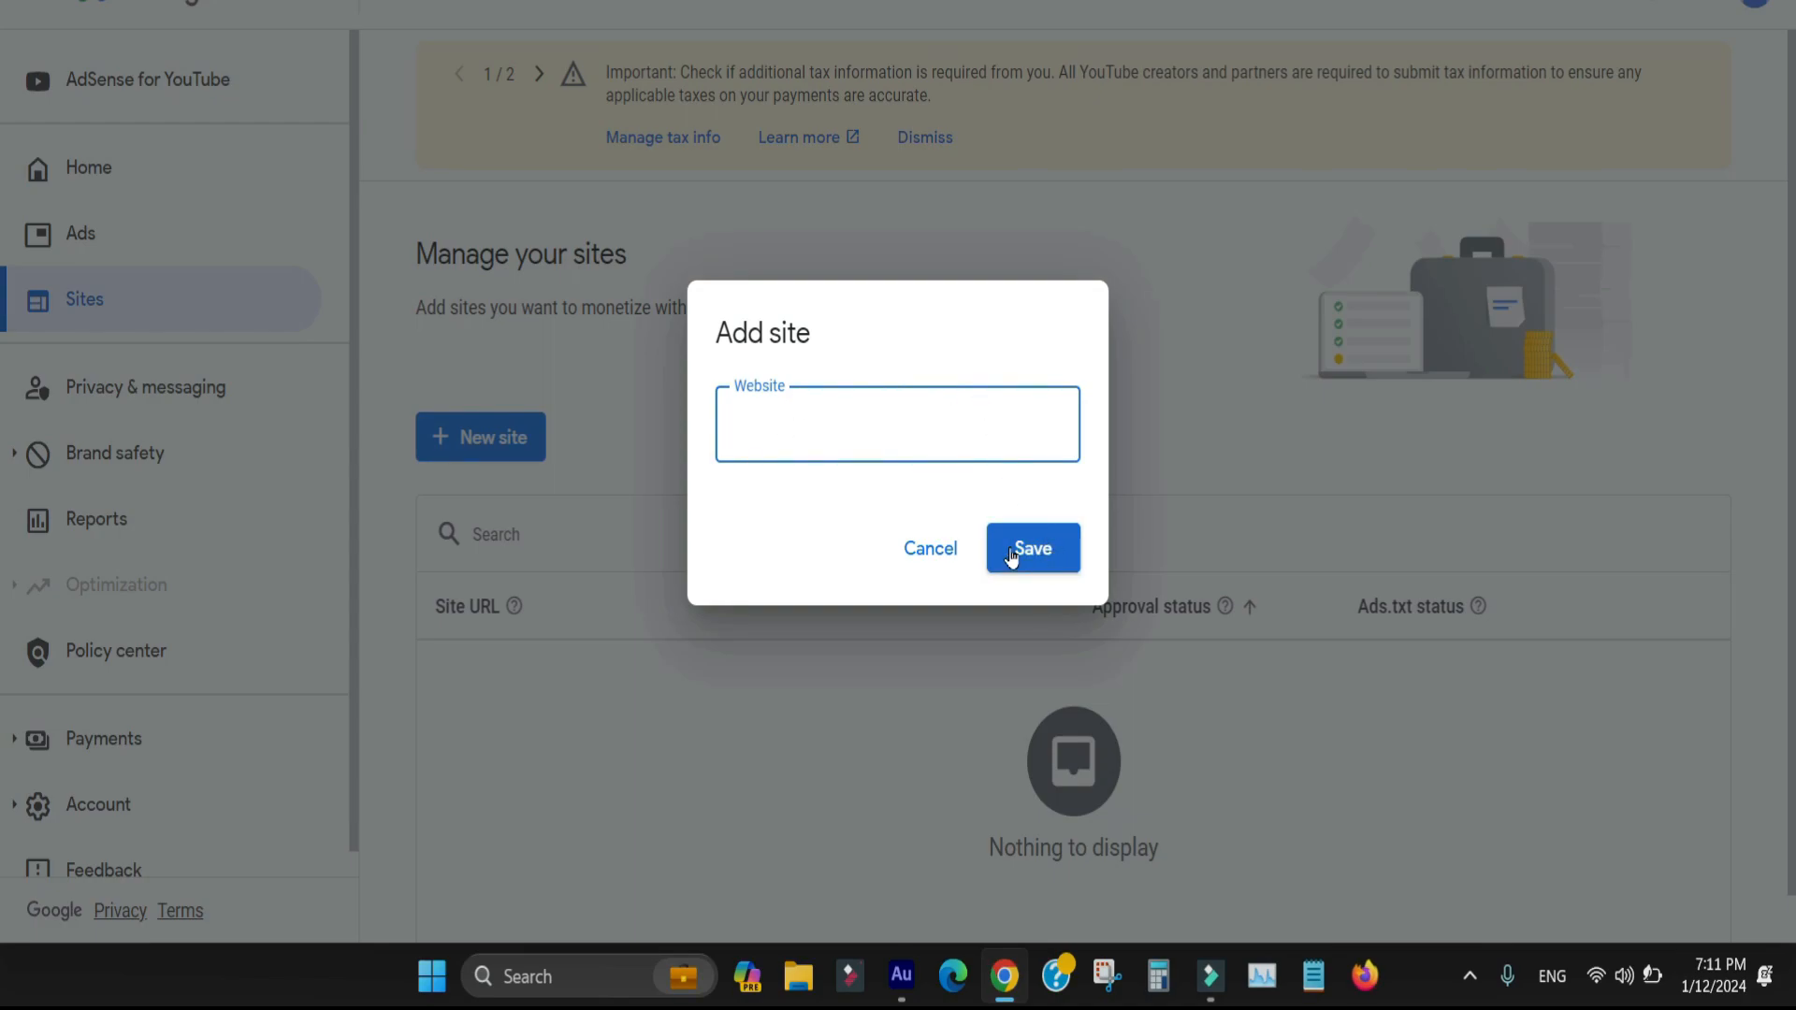
click(939, 552)
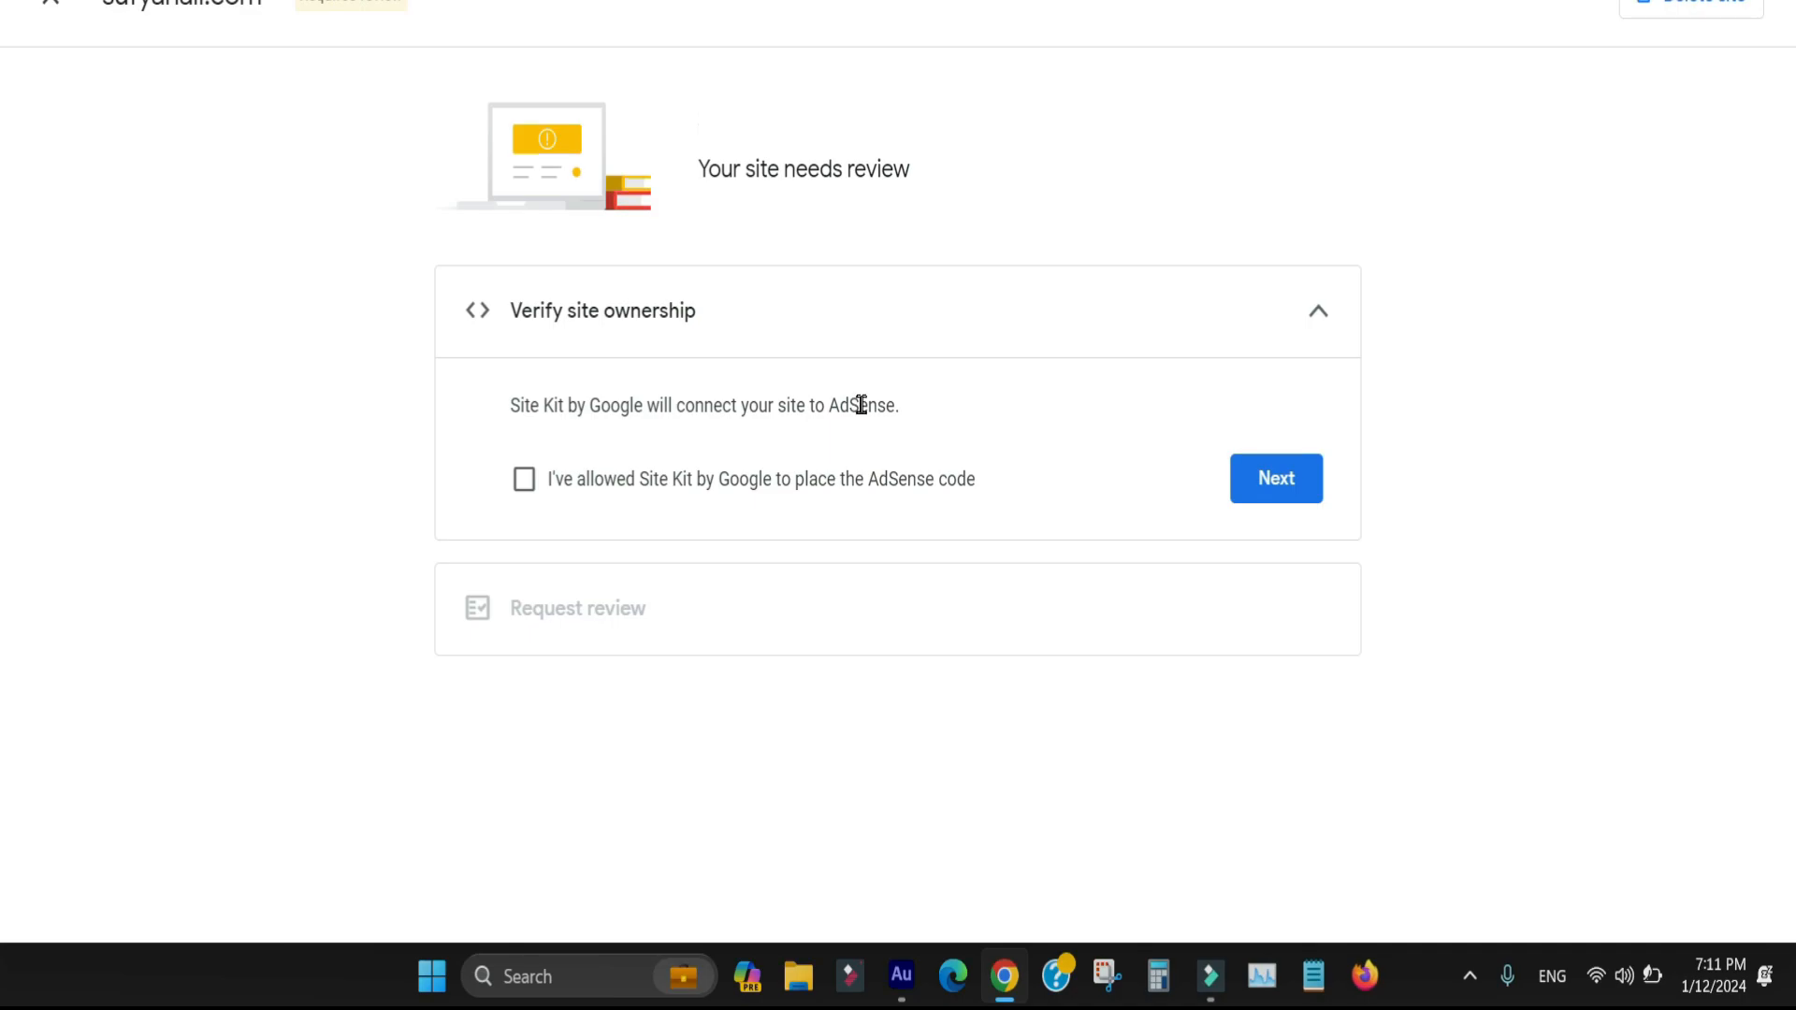
Verify site ownership by confirming Site Kit may place the AdSense code, and request the site's review
click(1039, 333)
click(1040, 335)
click(544, 490)
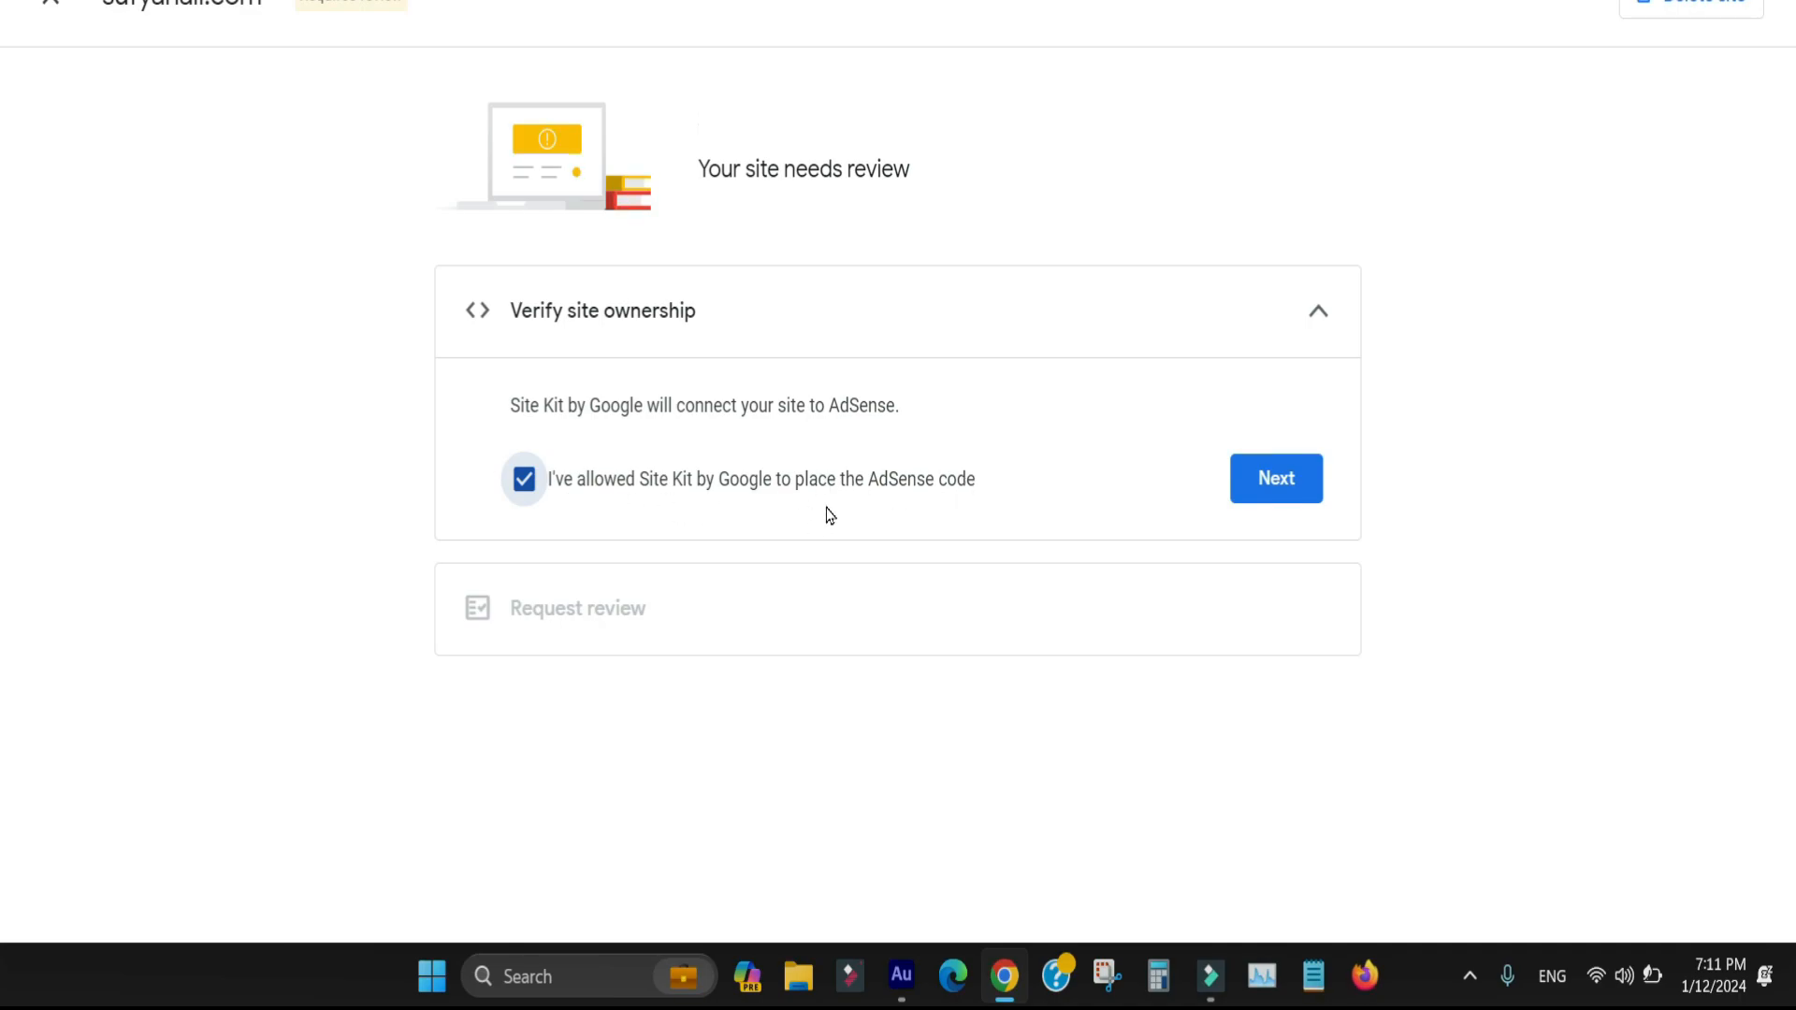
click(1316, 480)
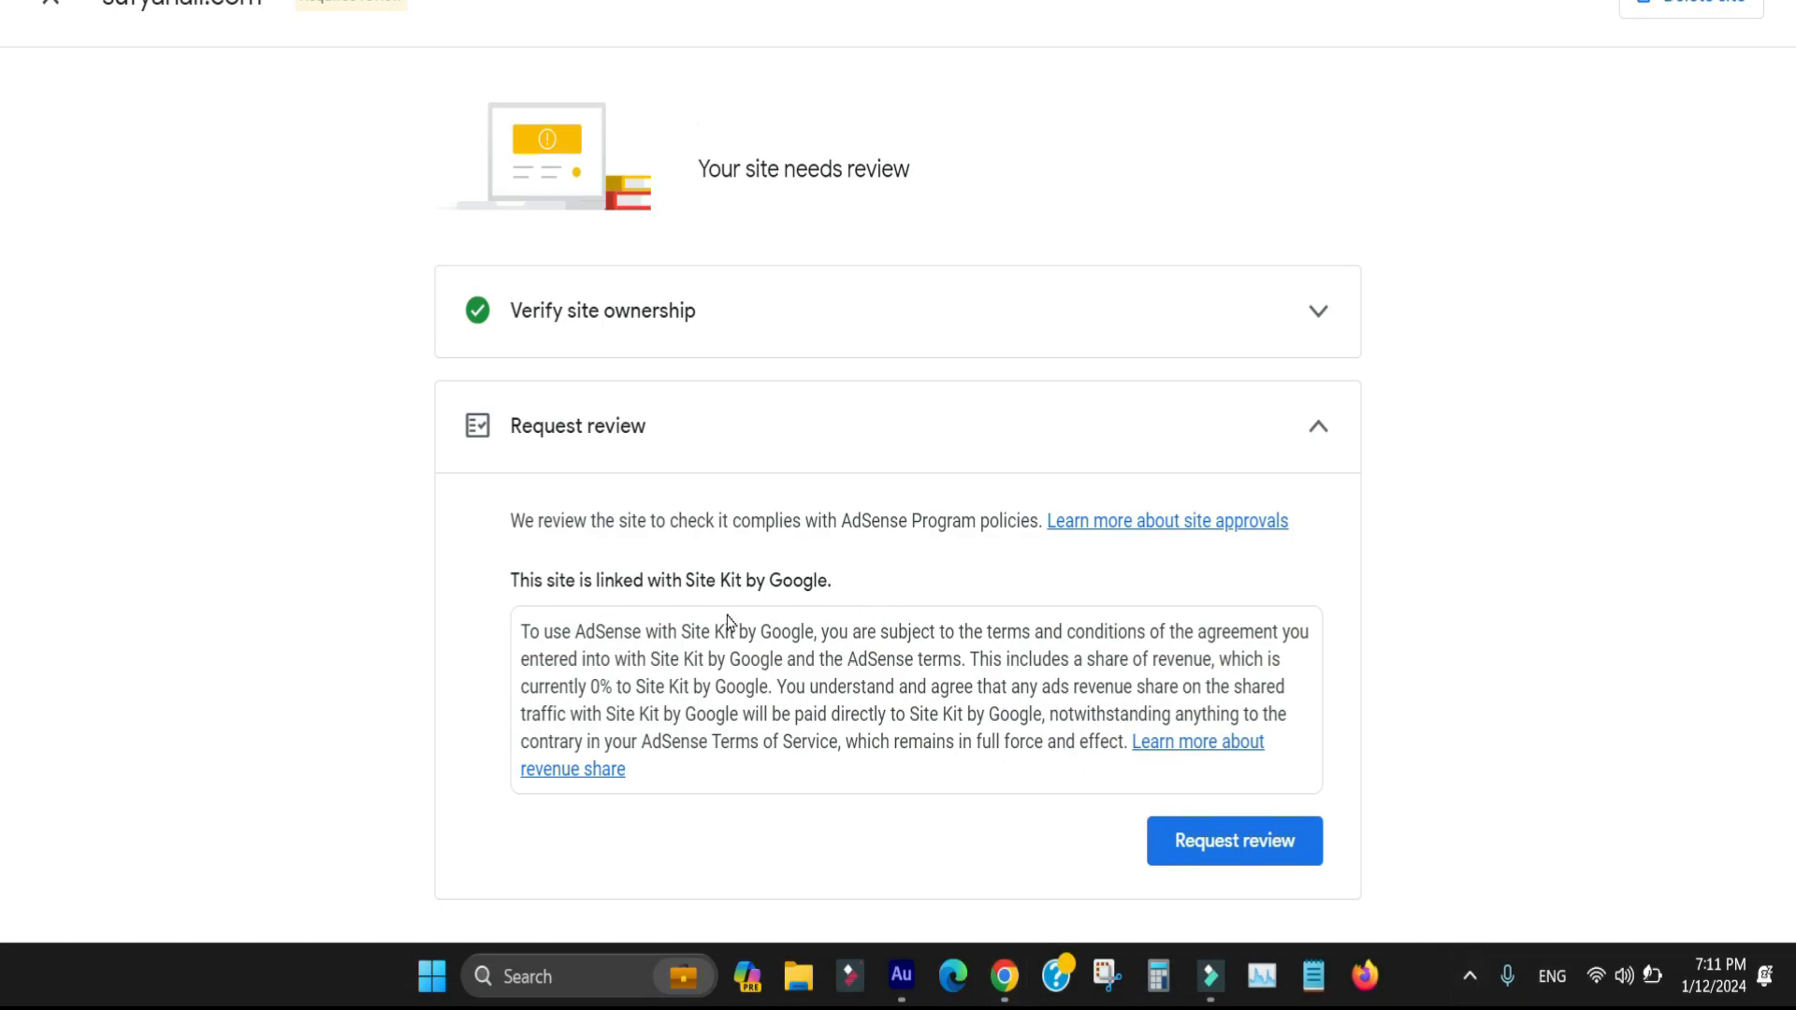
click(1246, 848)
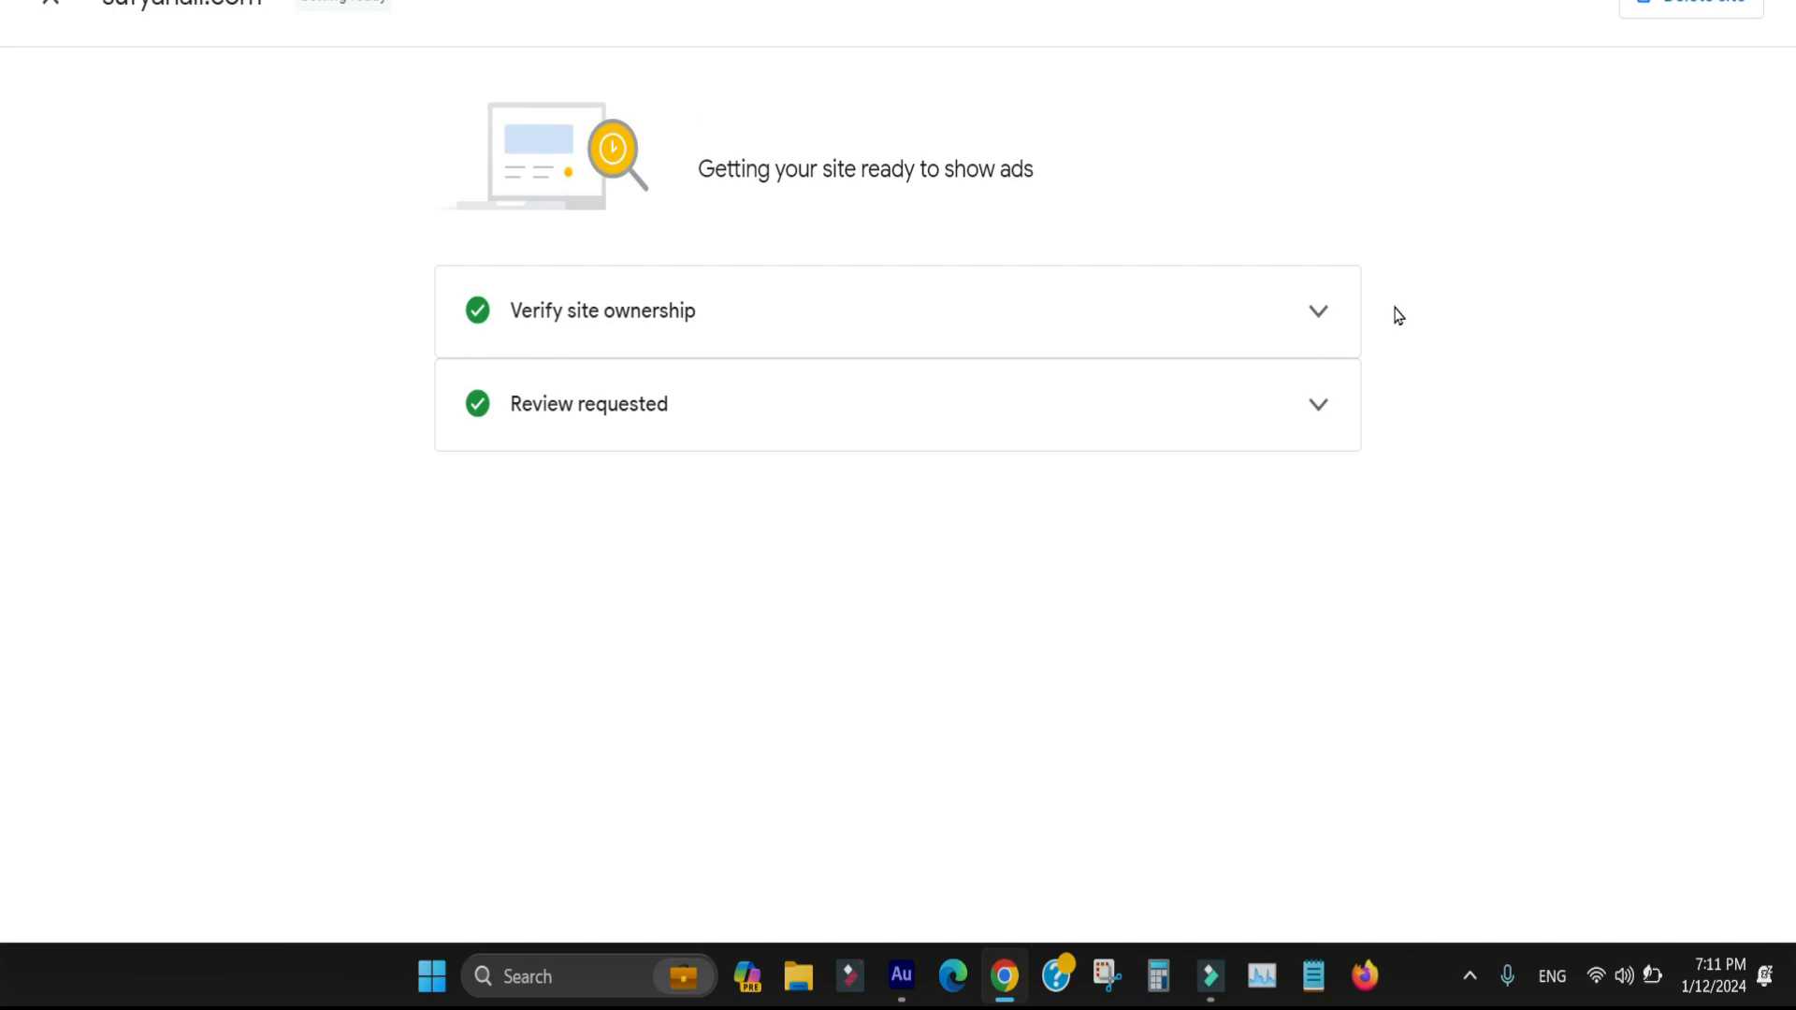
Expand the "Review requested" section and read the information about the site checks
click(874, 619)
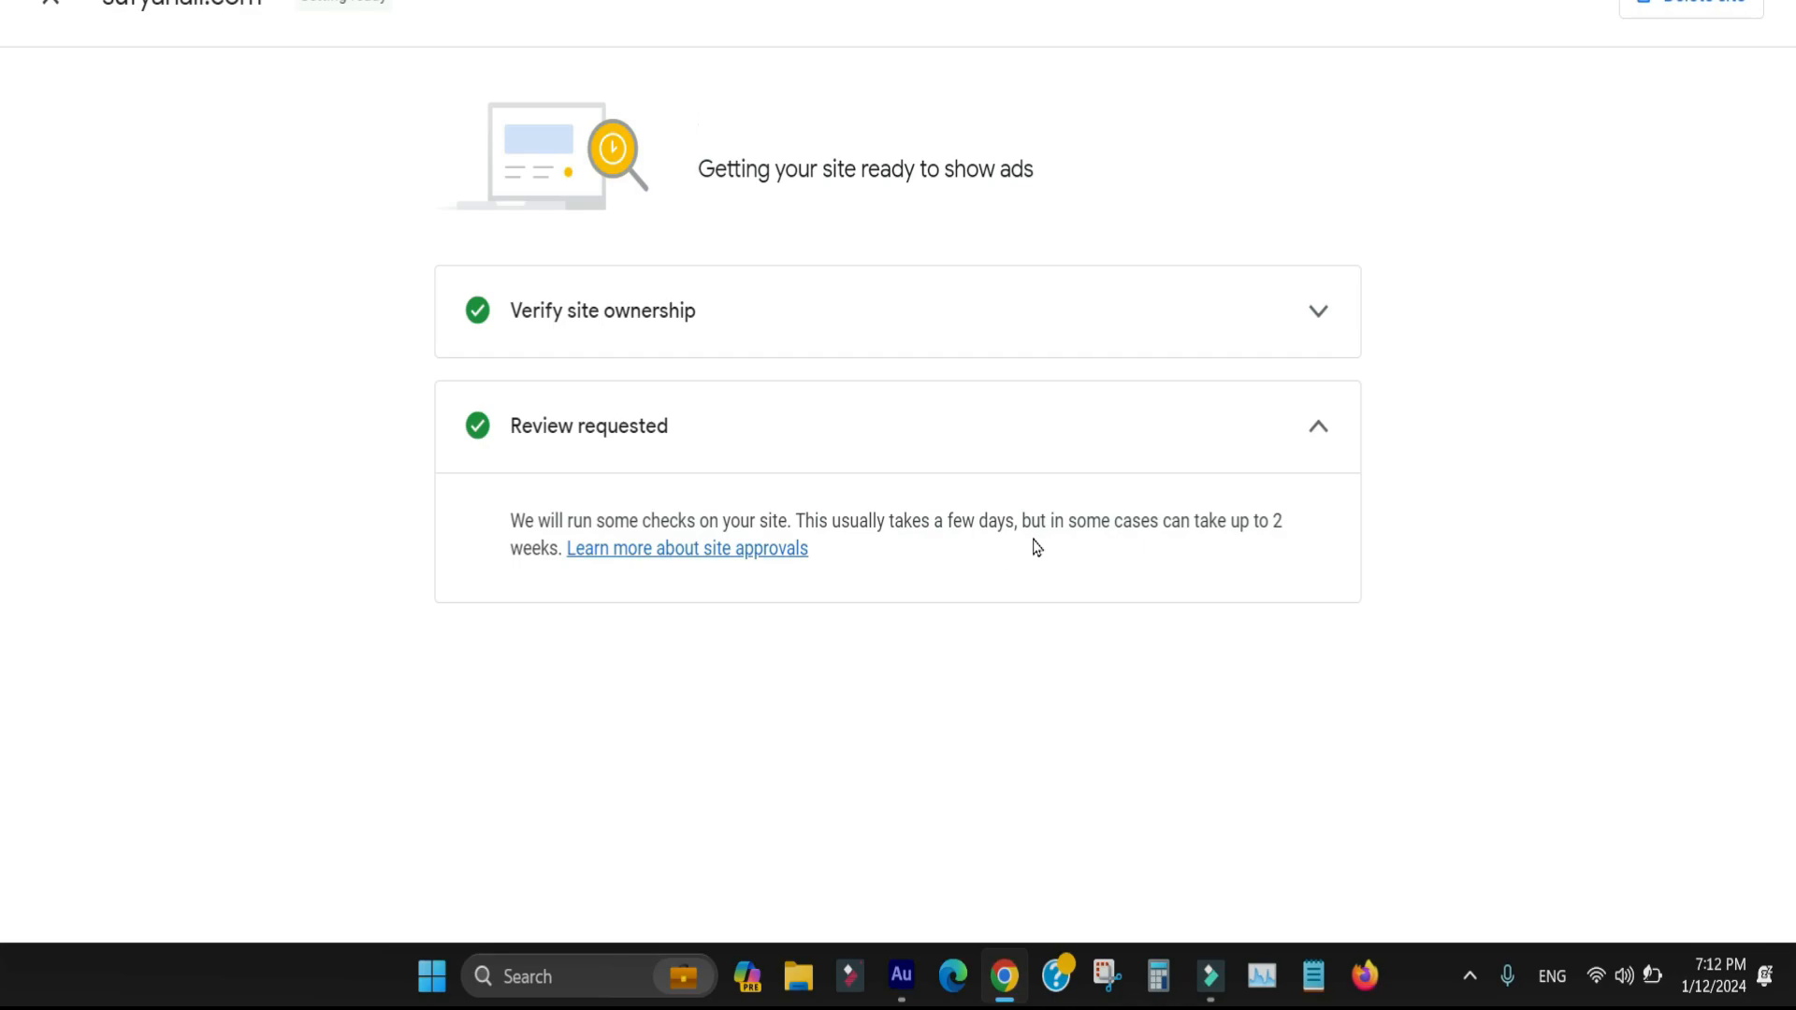
drag(951, 549, 449, 505)
click(486, 619)
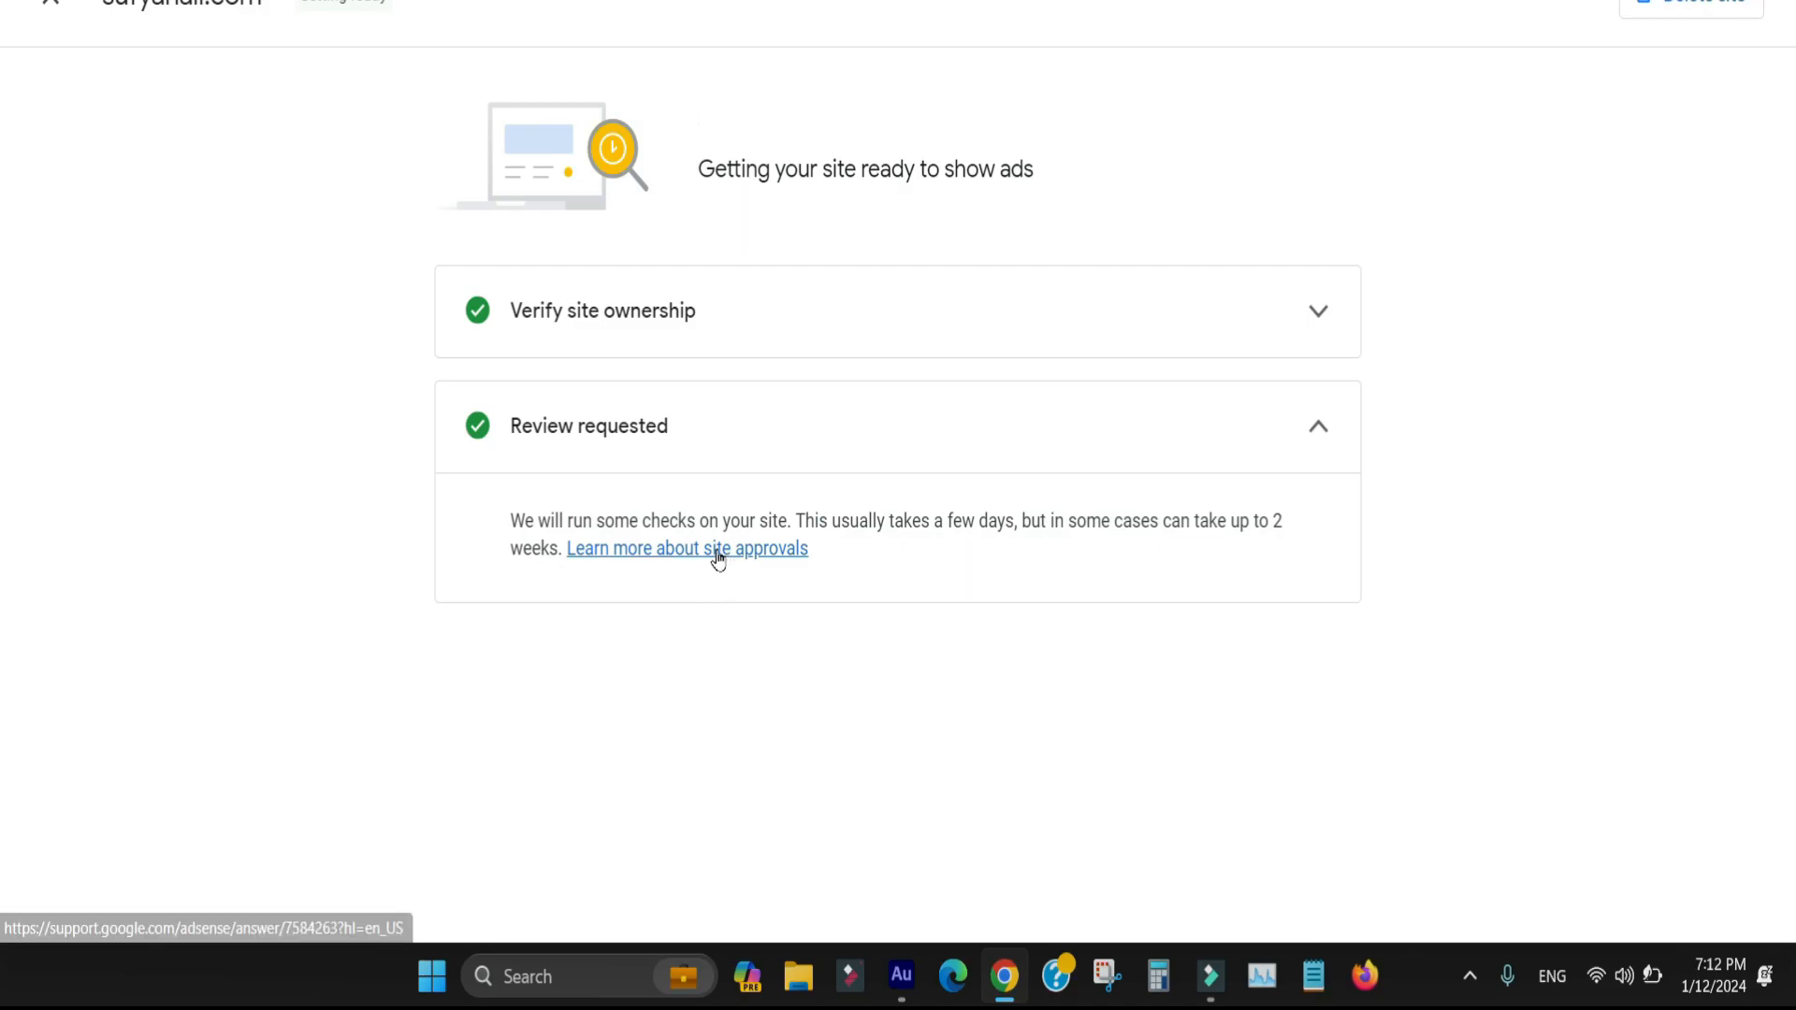
Open the help article about site approvals and skim its instructions for adding and connecting a site
click(673, 552)
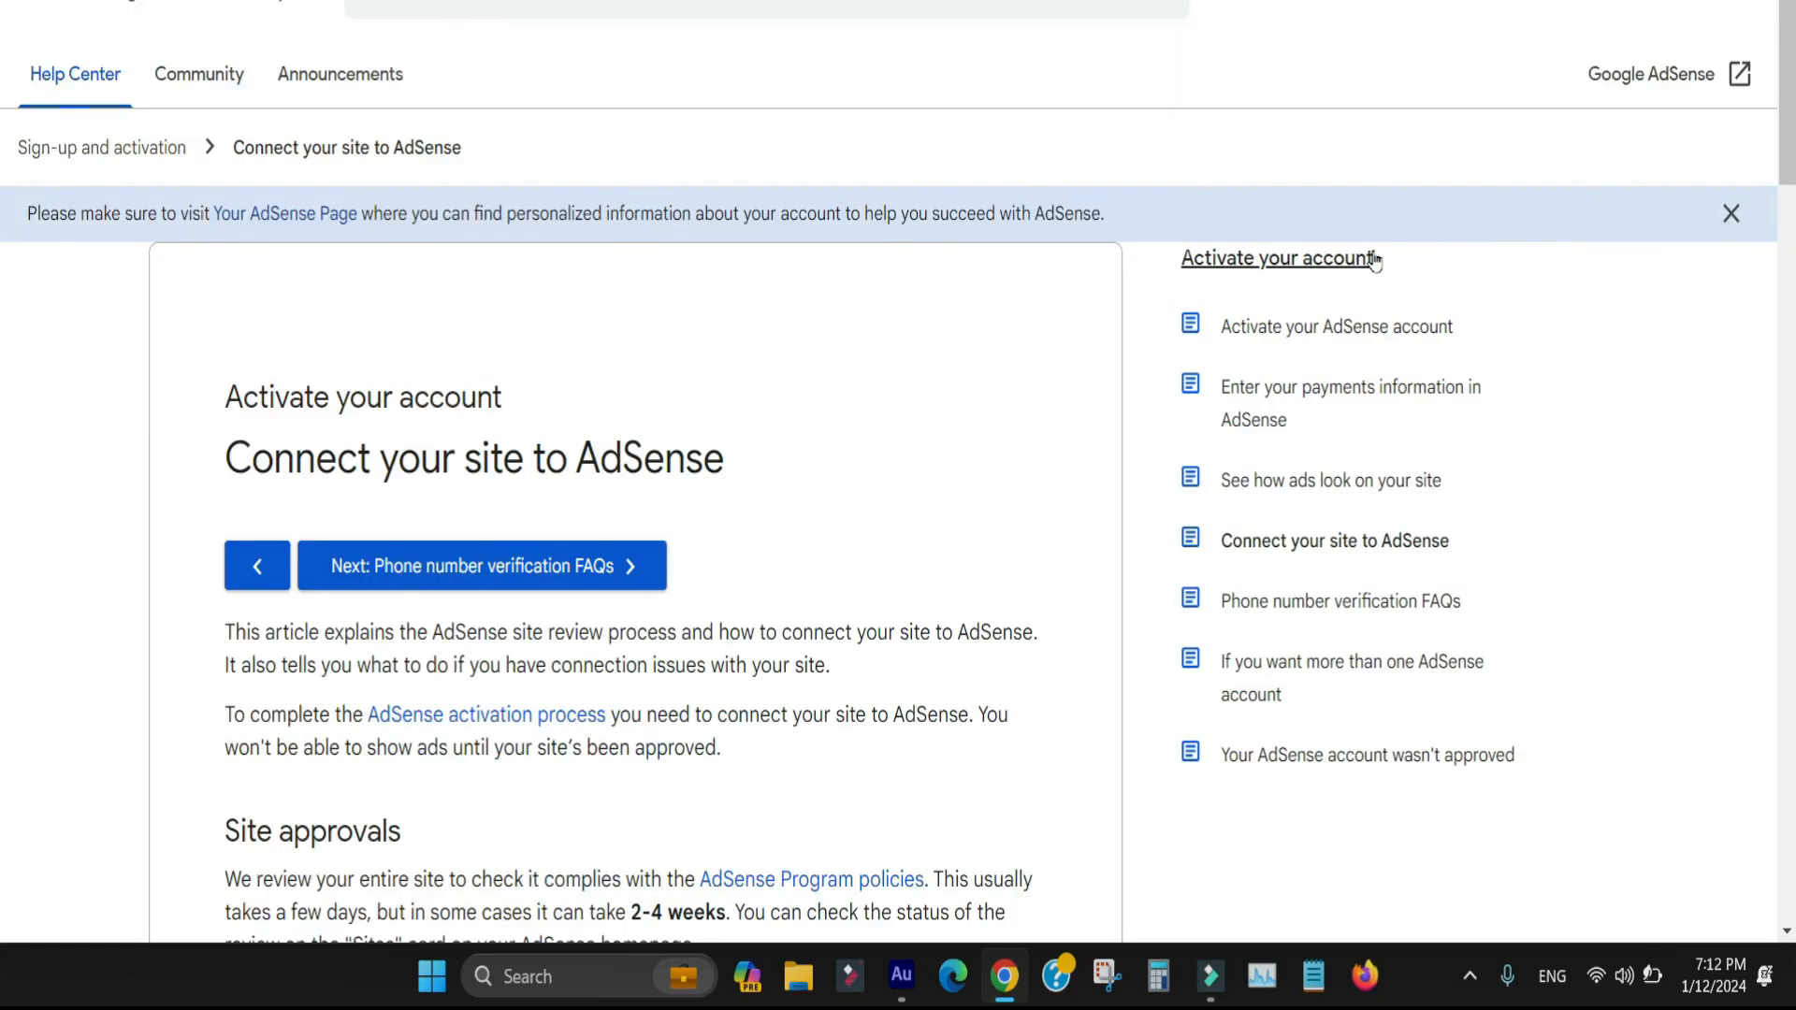
drag(786, 444, 454, 458)
scroll(3, 252, down, 8)
scroll(3, 253, down, 5)
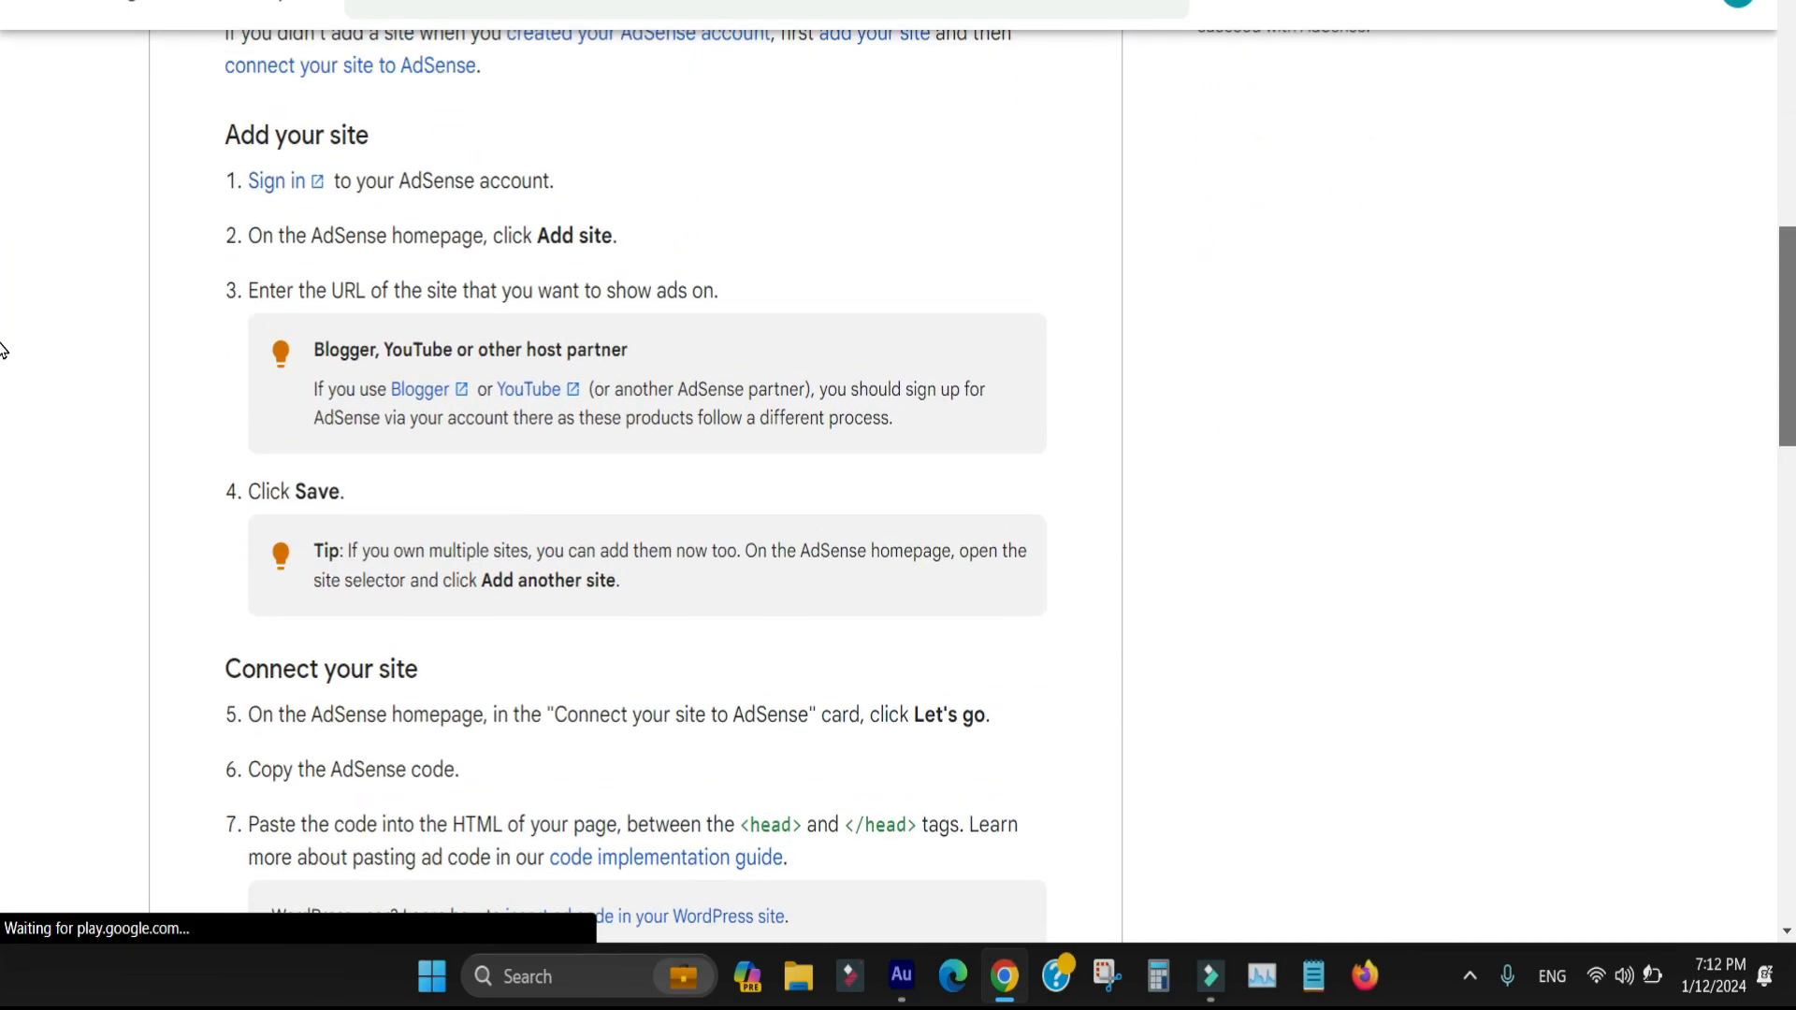
scroll(3, 349, up, 12)
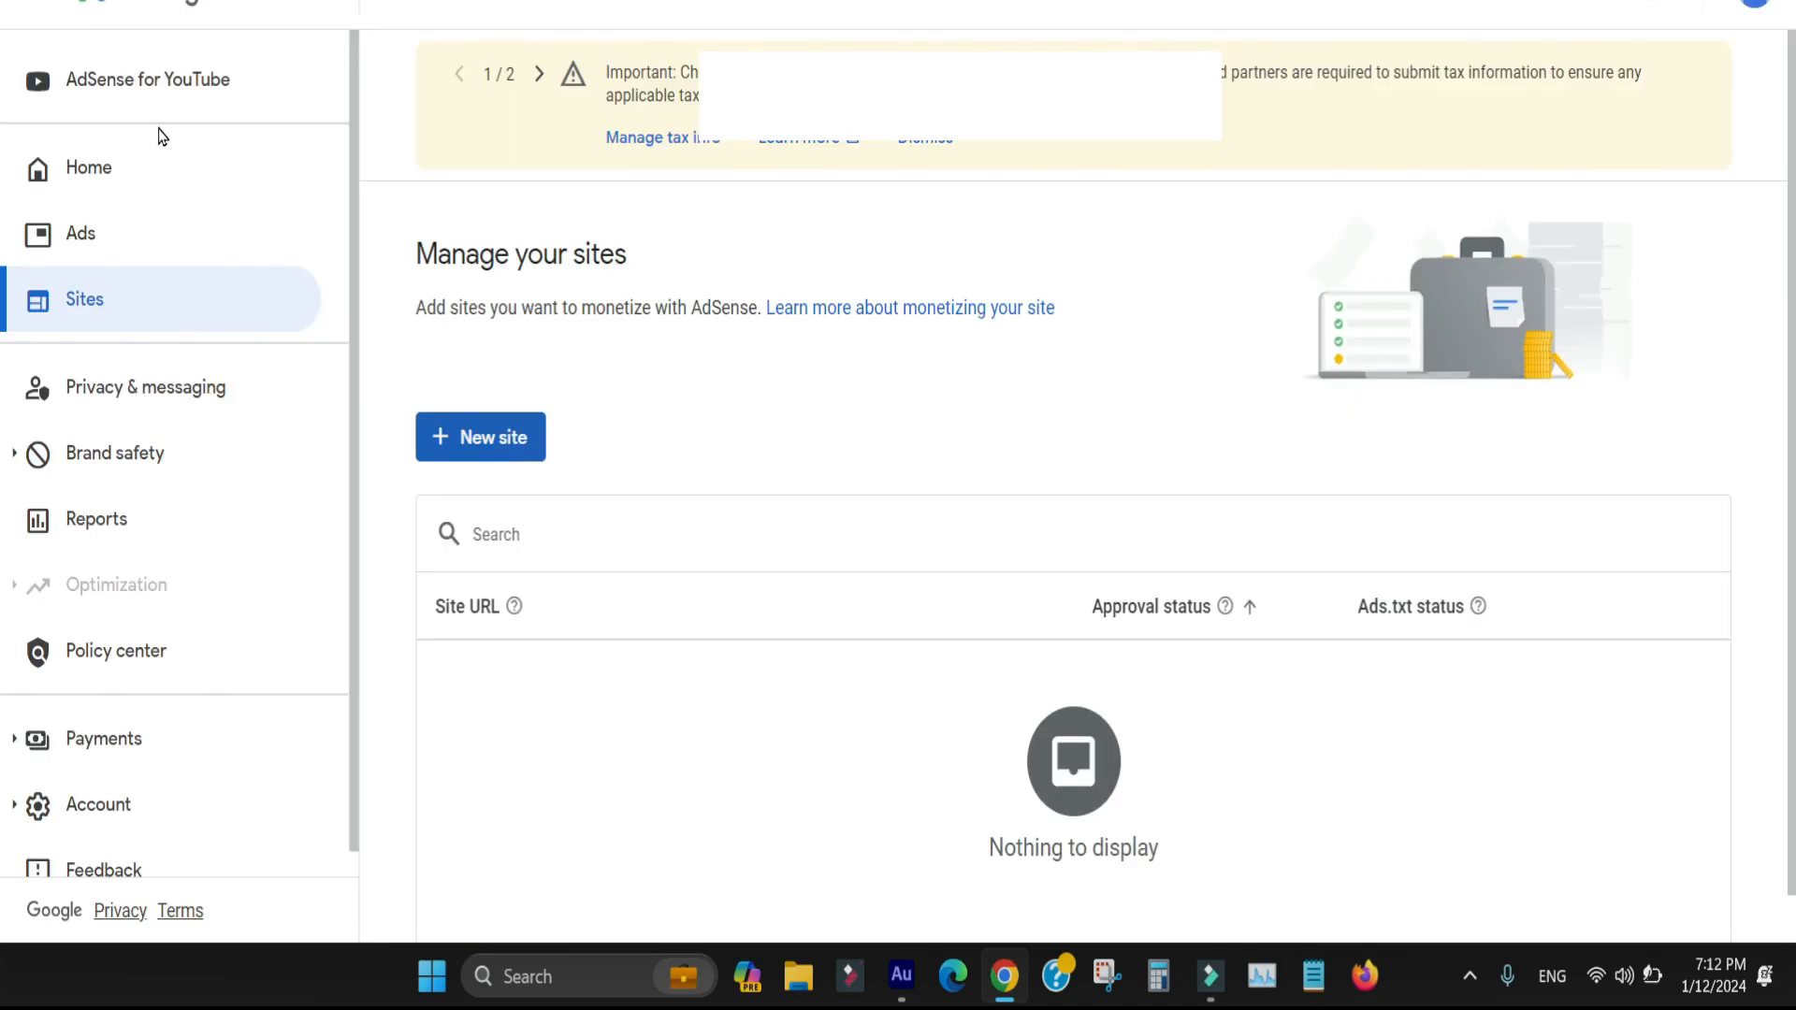
Return to the AdSense home page and read the "Get privacy ready" notice on privacy regulations
click(119, 168)
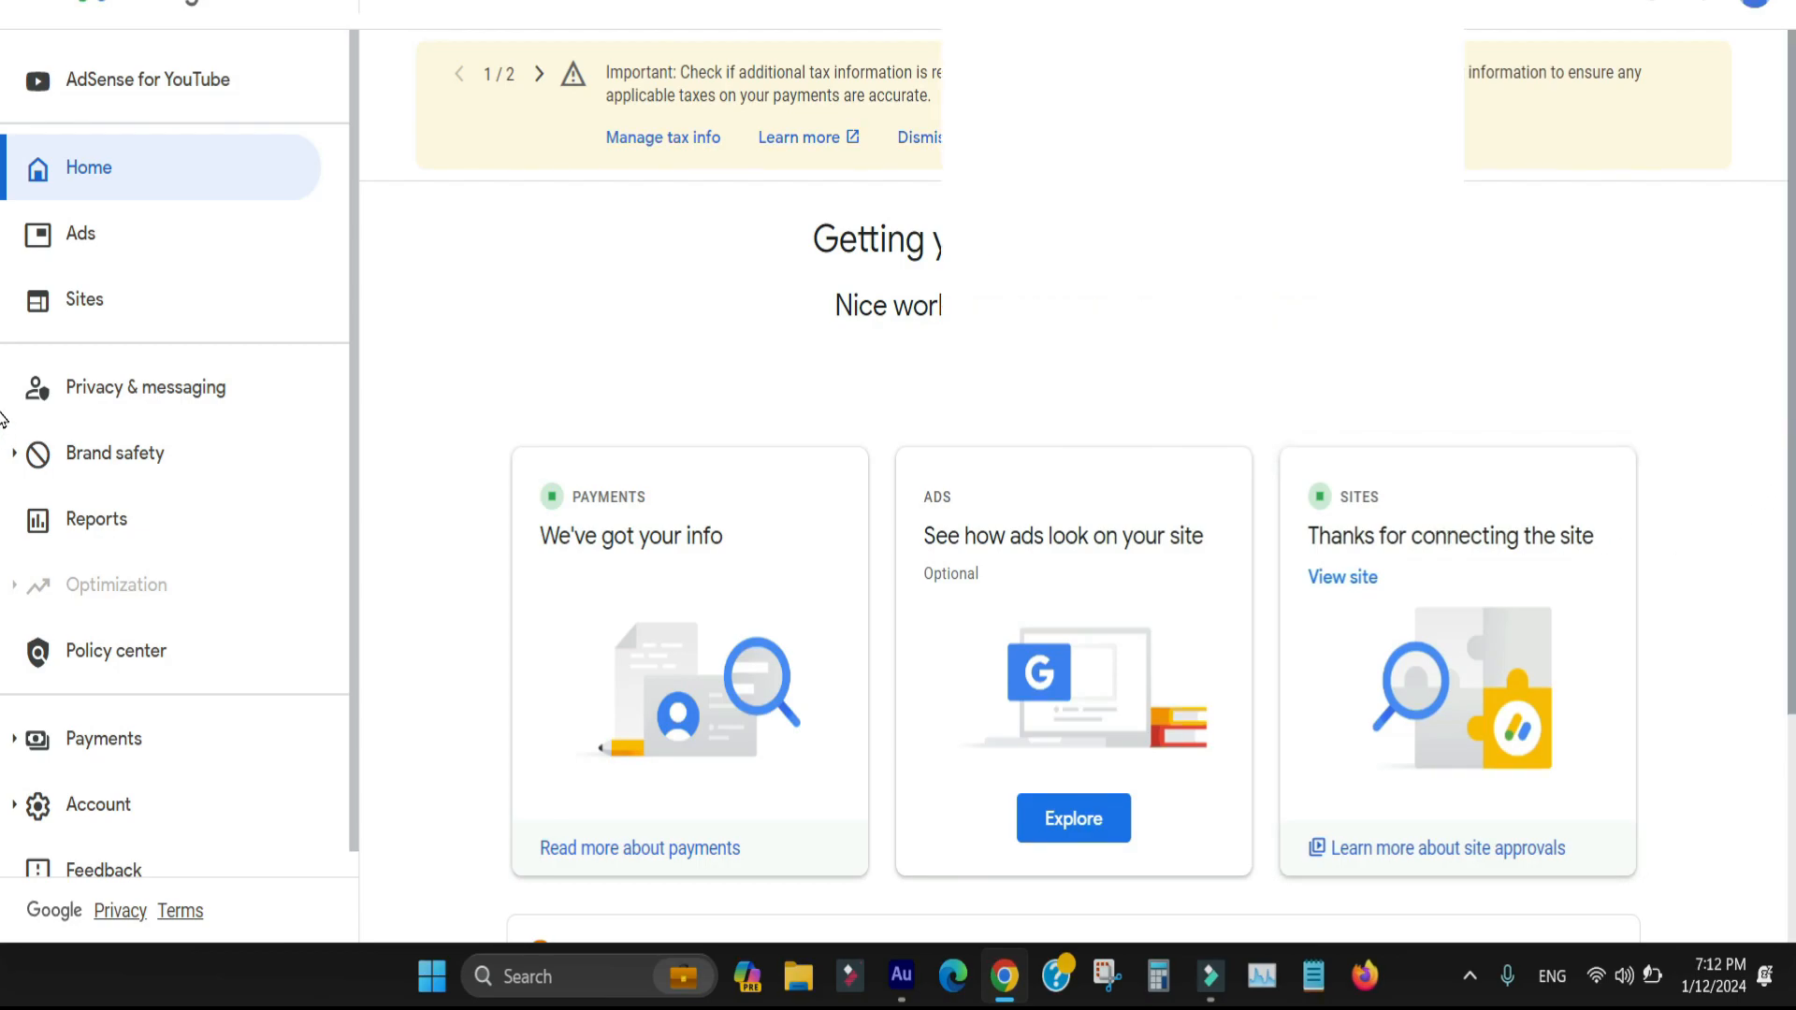
scroll(672, 847, down, 3)
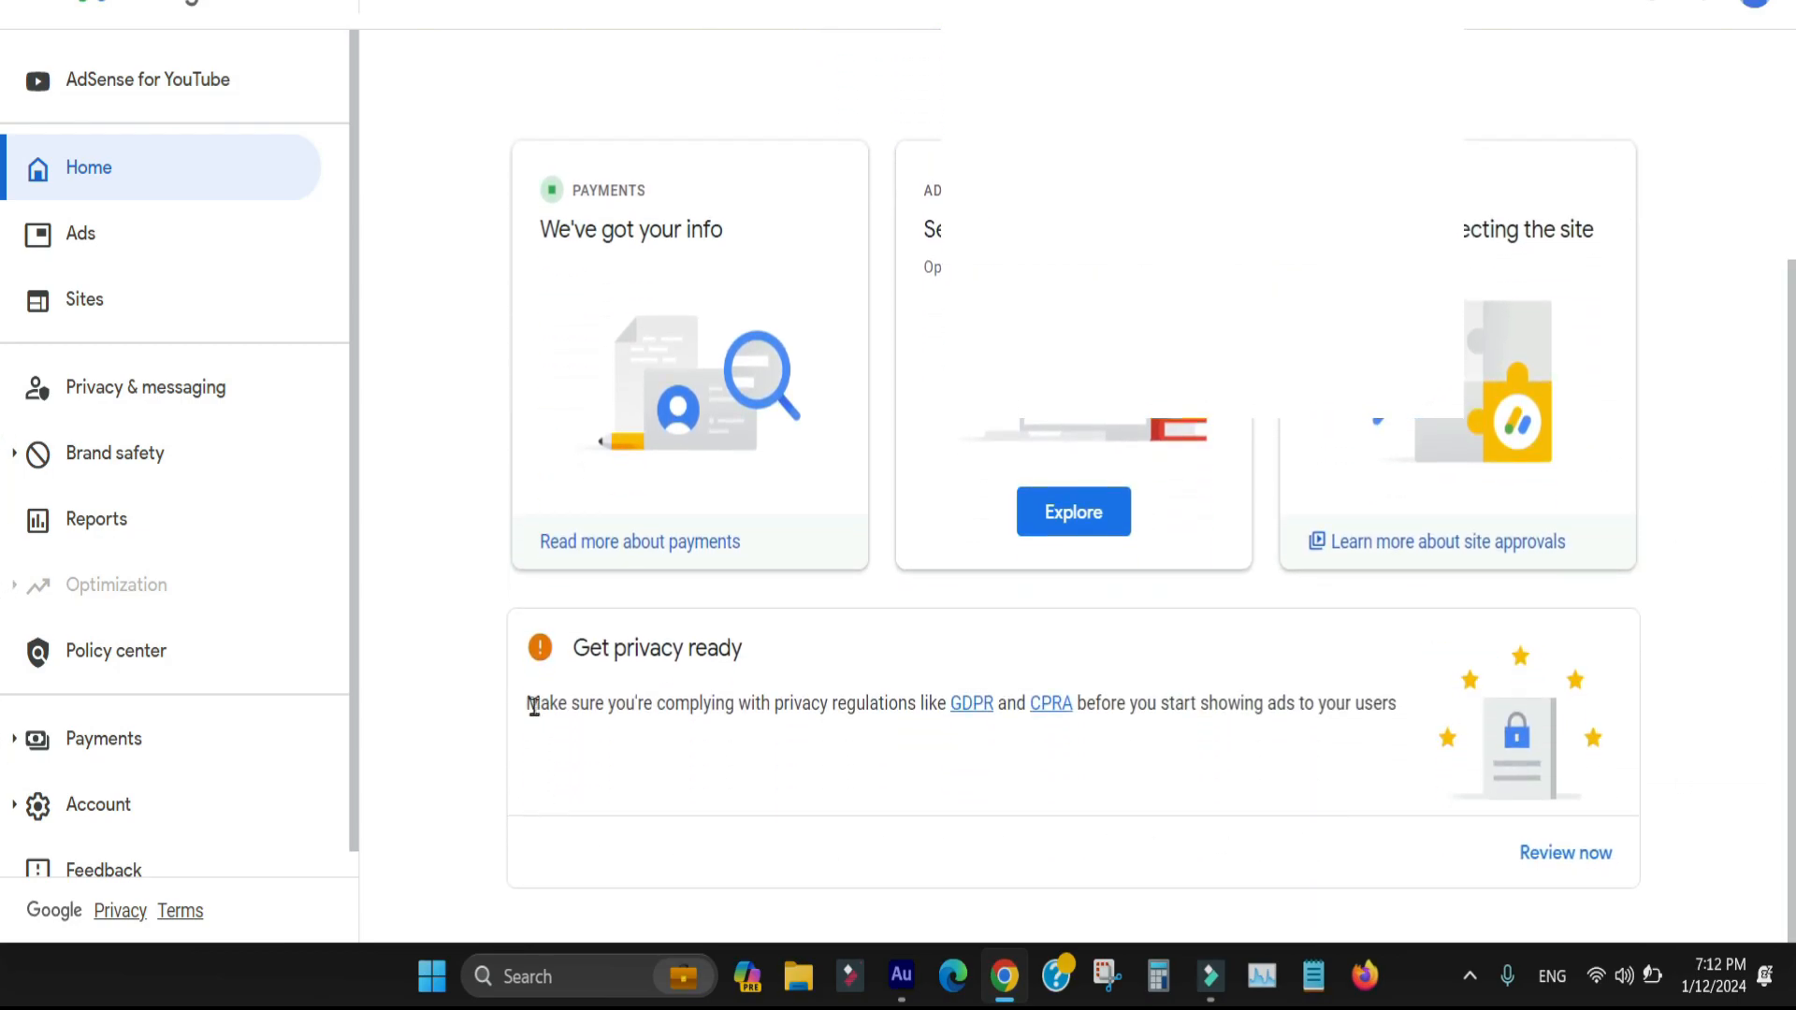
drag(581, 706, 898, 705)
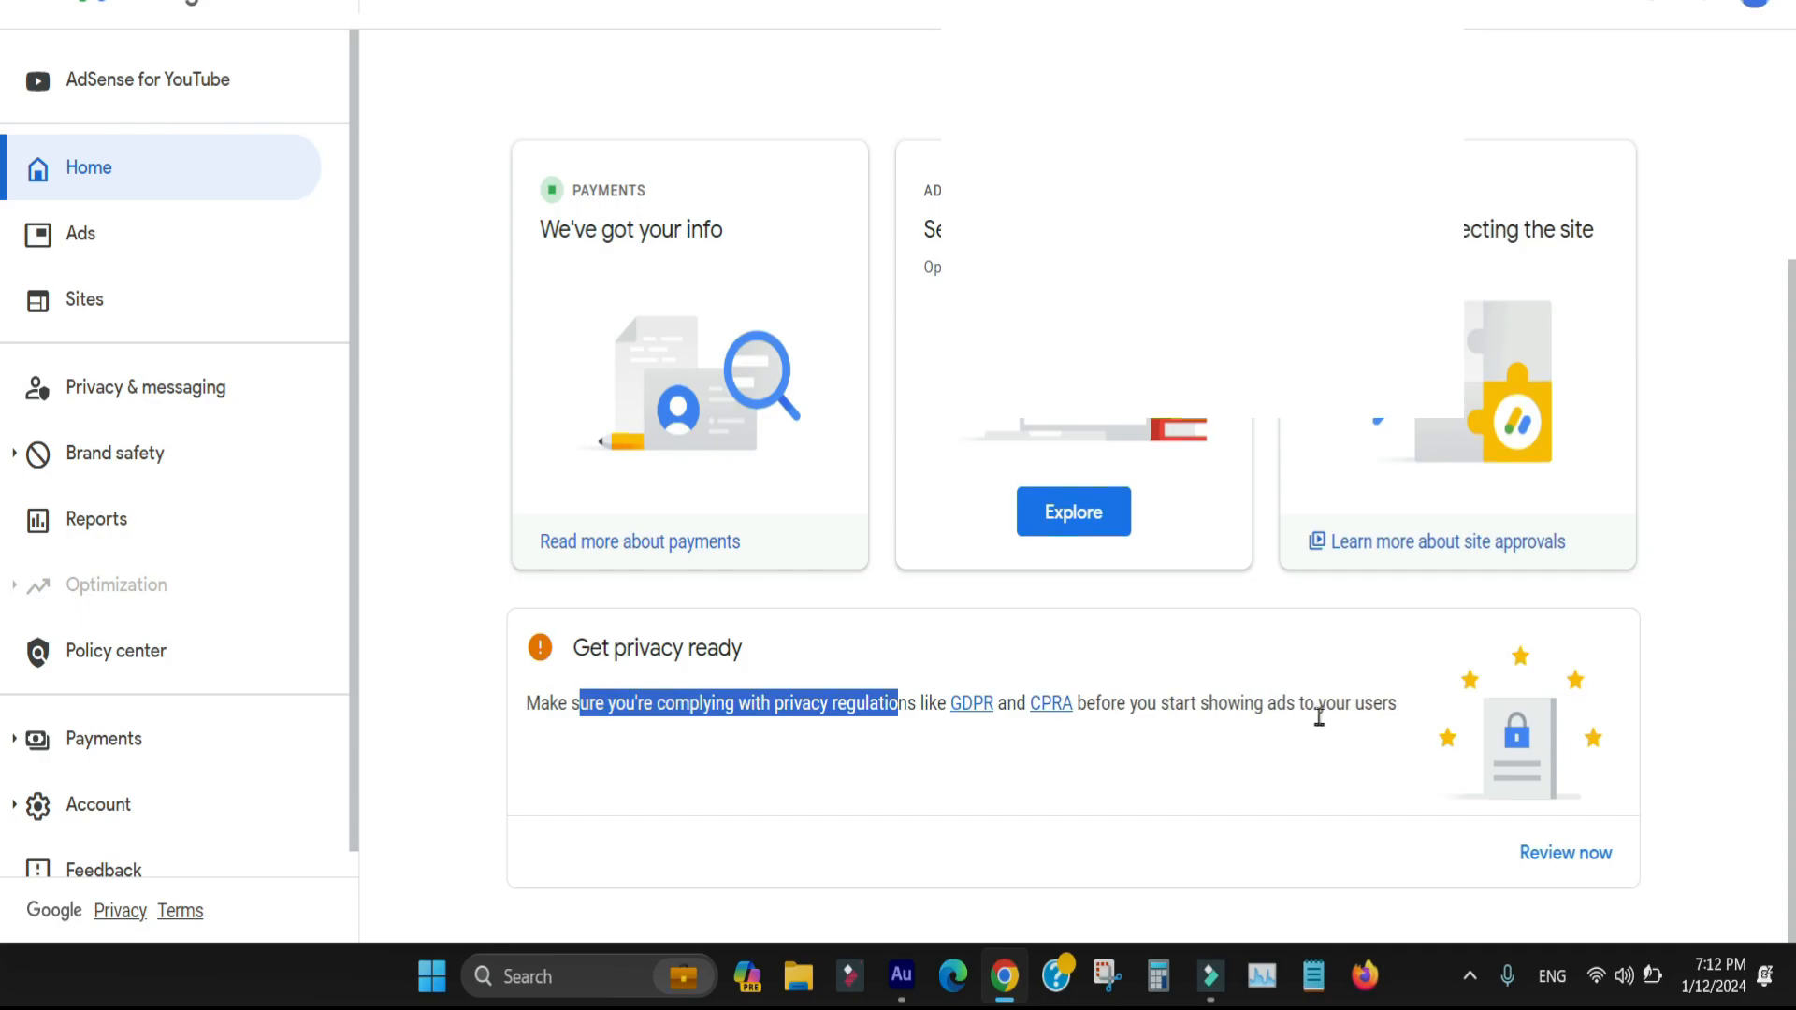
scroll(564, 314, up, 3)
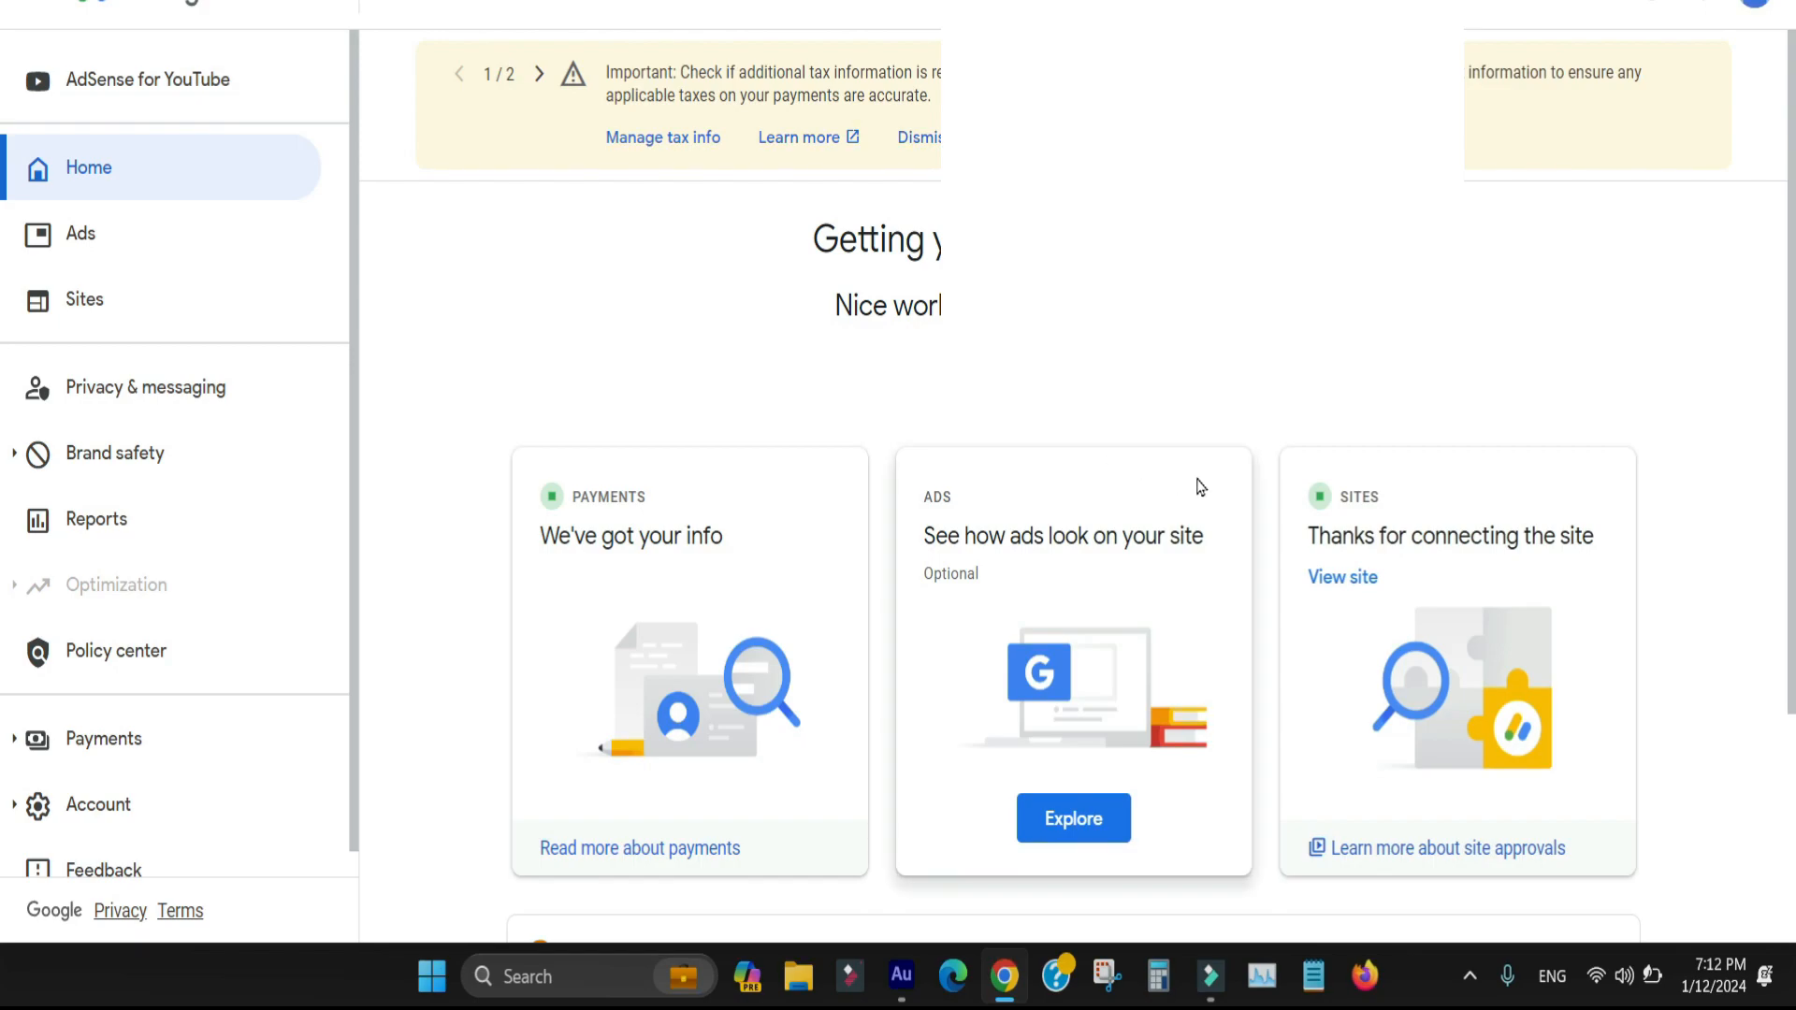
View the site selector's options for adding another site or removing this one, and close it without choosing any
click(1104, 381)
click(1104, 381)
click(1113, 381)
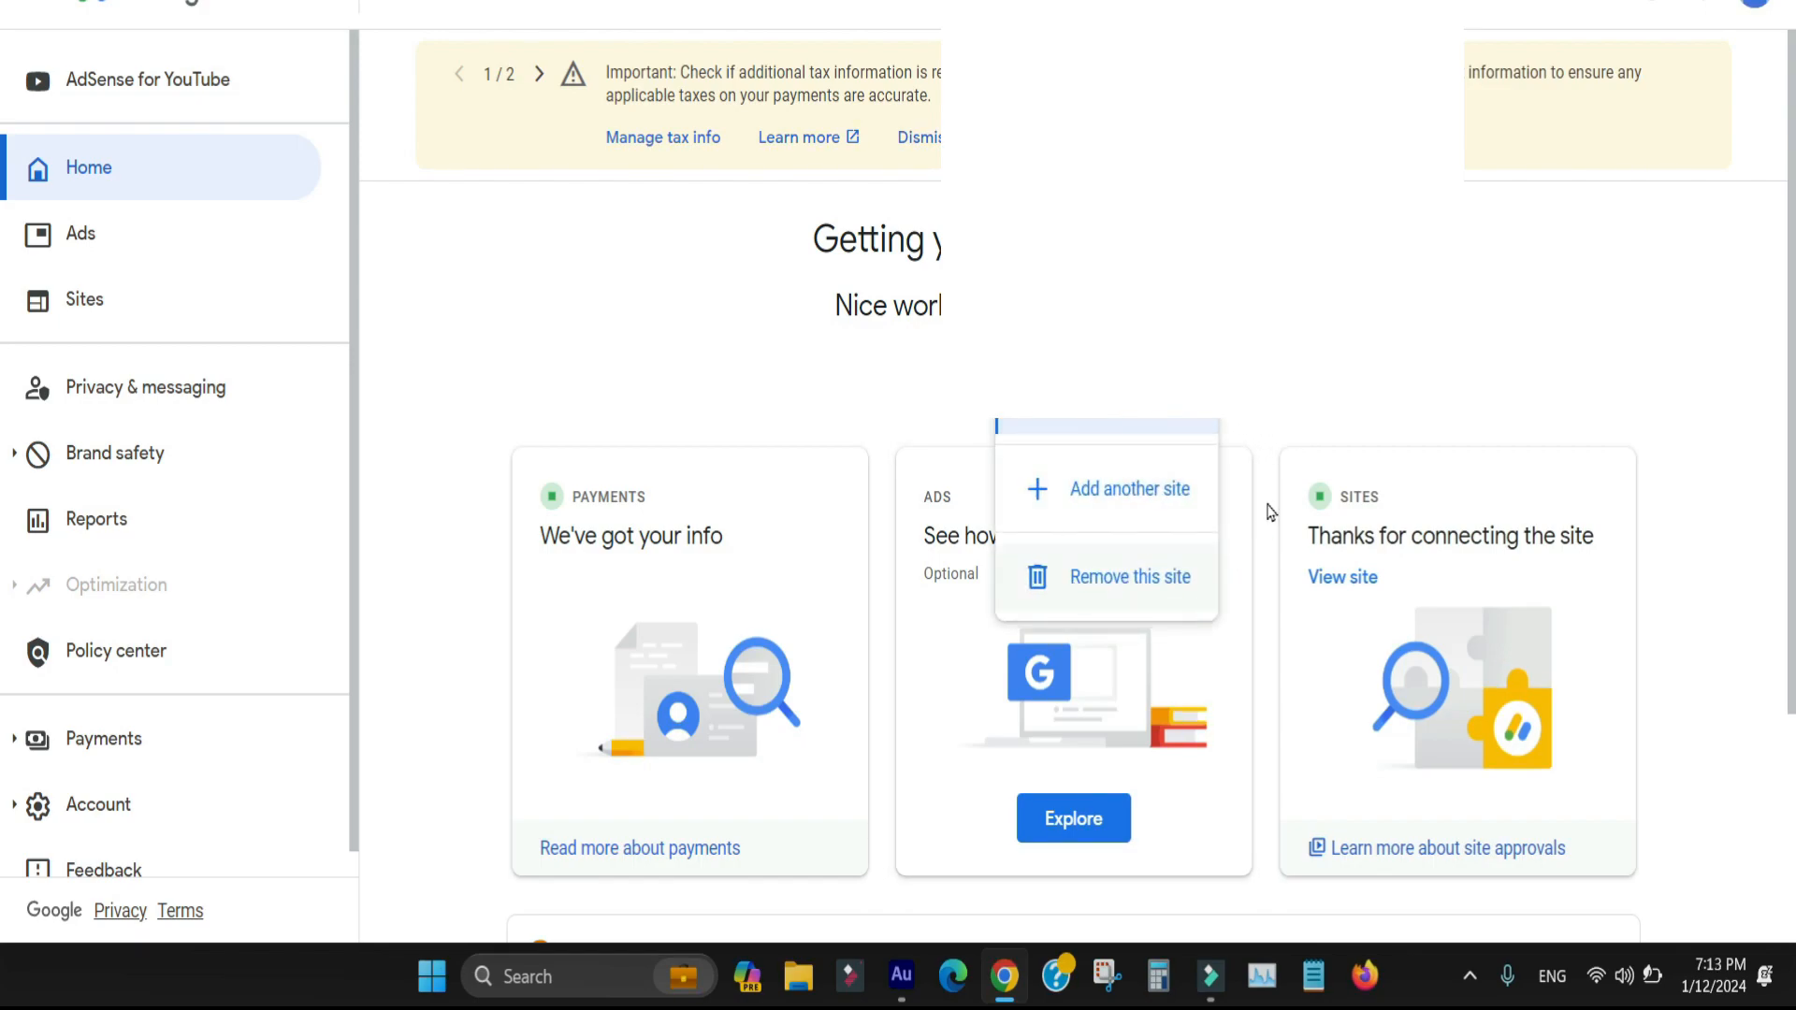
click(1299, 401)
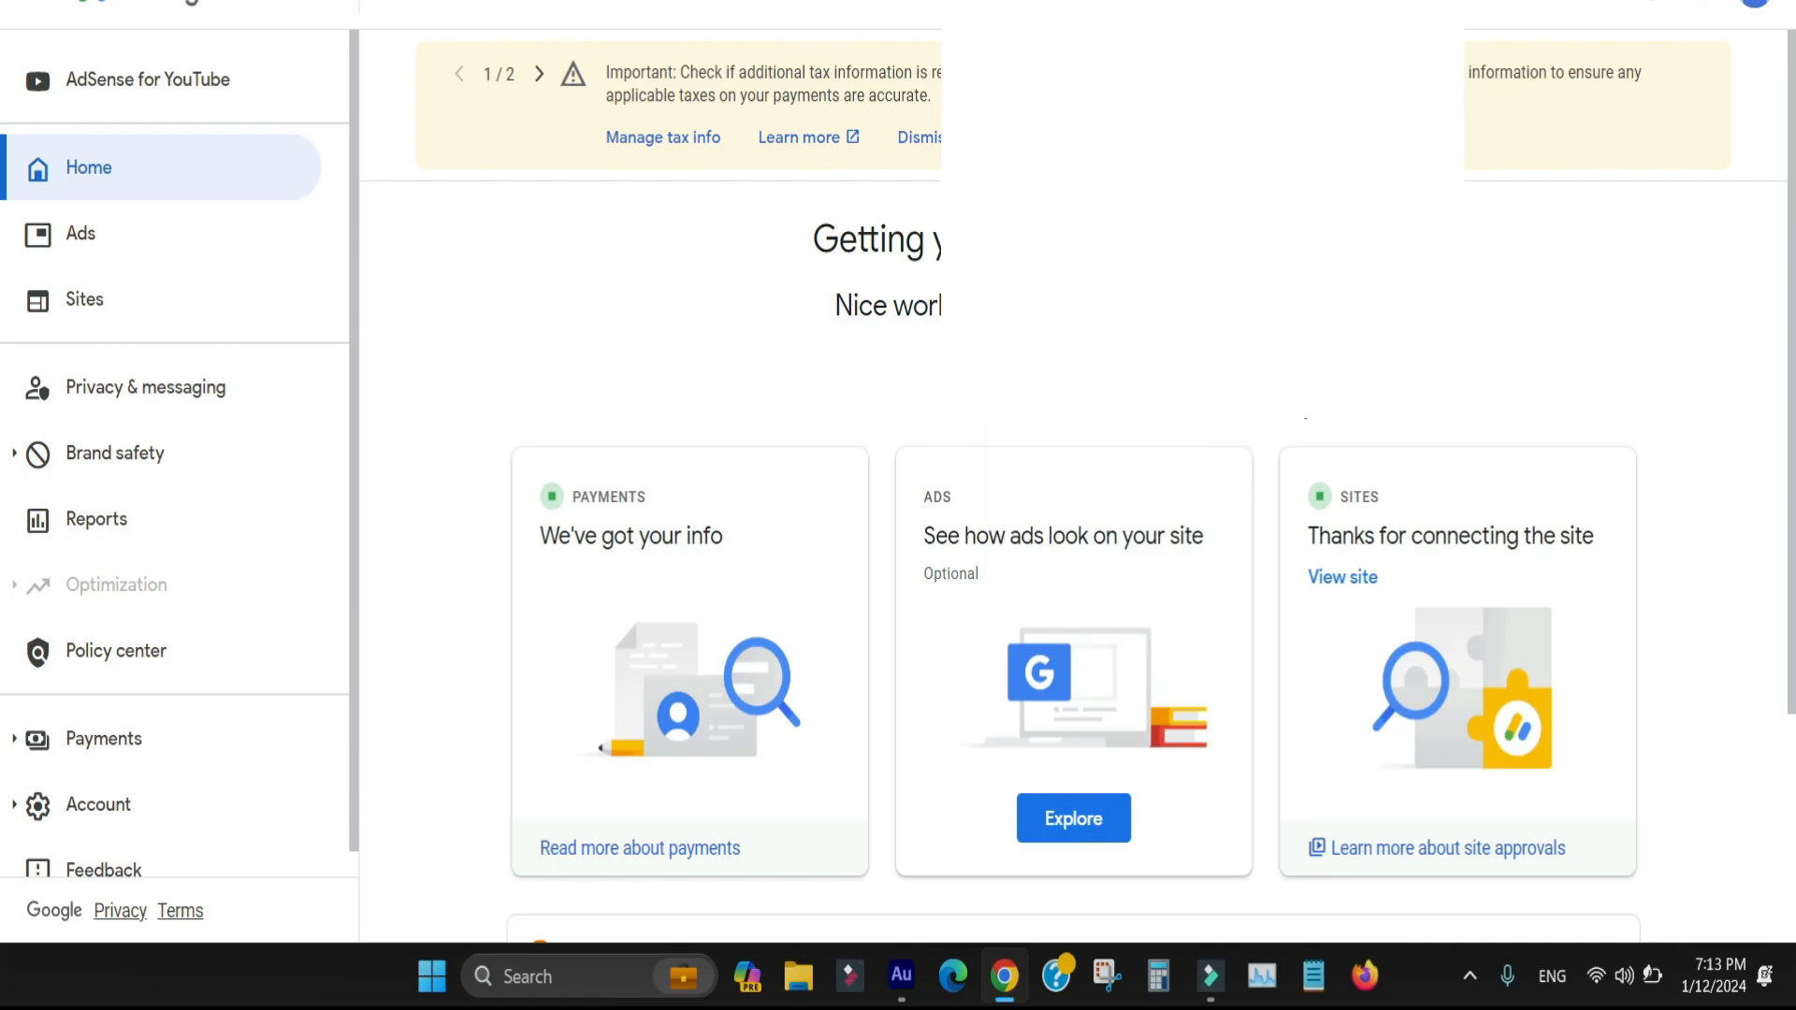
Highlight the "Getting your site ready to show ads" heading on the home page and clear the selection
scroll(1074, 524, down, 3)
scroll(2, 196, up, 3)
drag(1319, 320, 1336, 243)
click(842, 234)
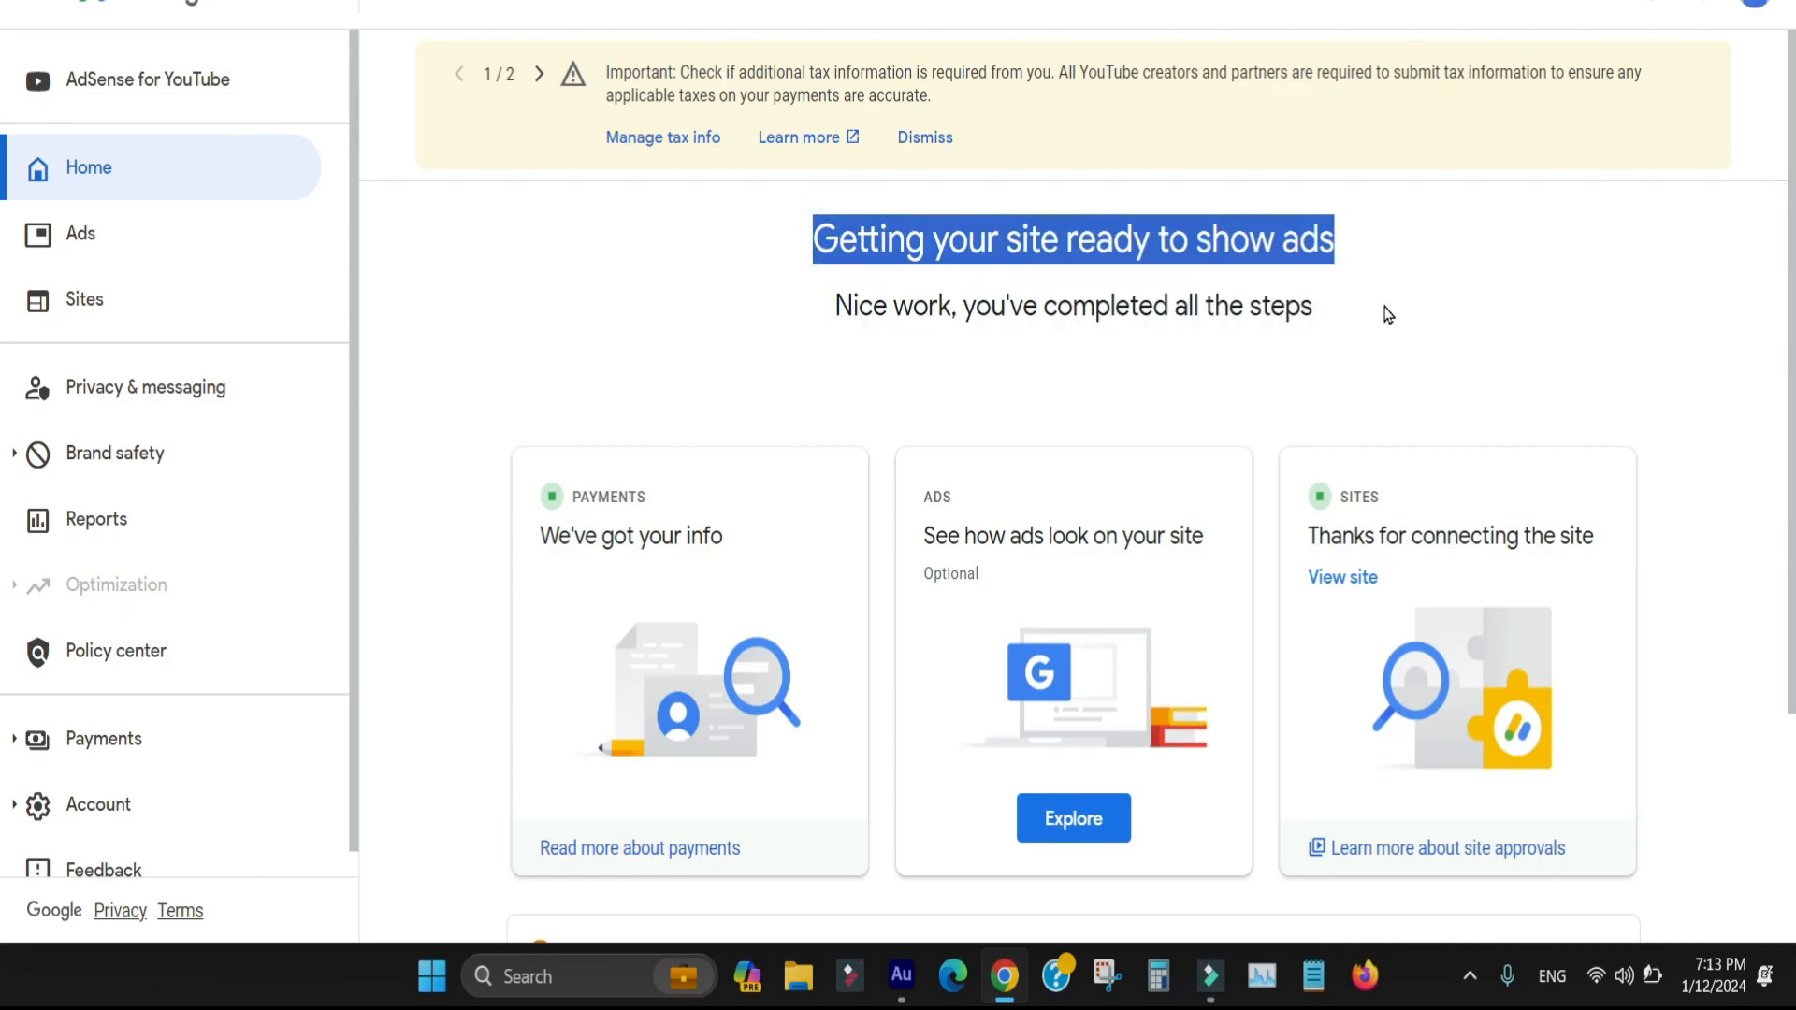
click(1384, 307)
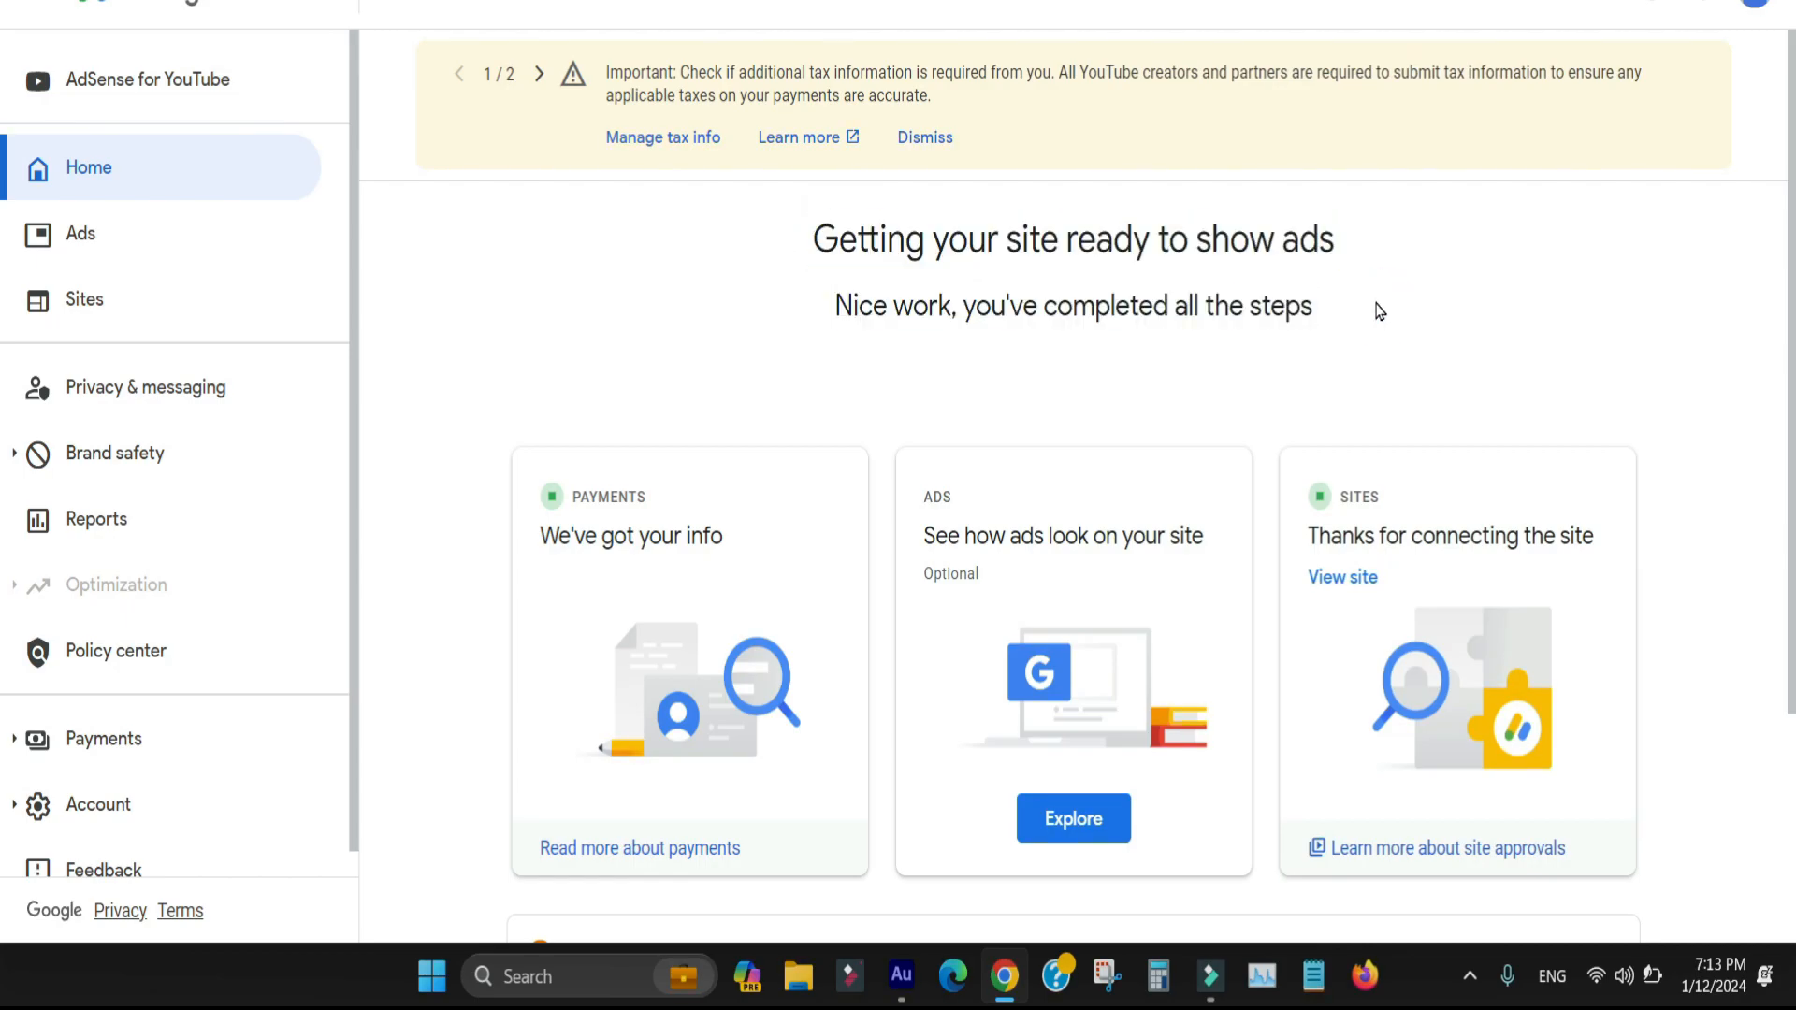